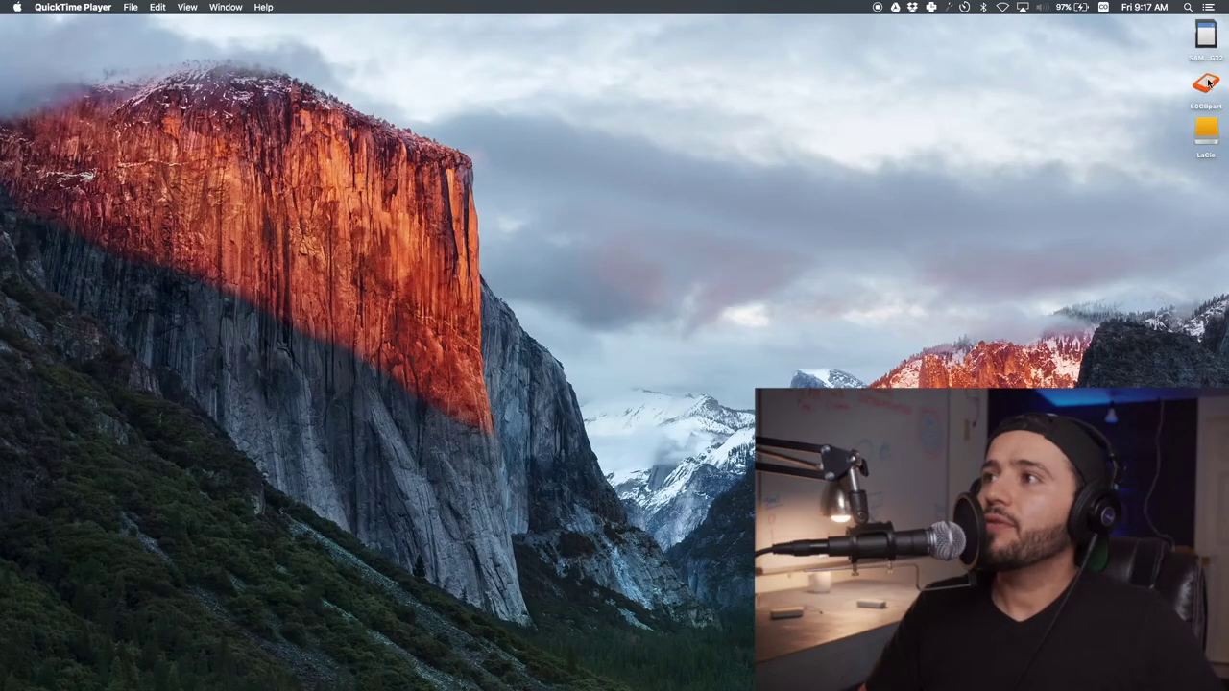
Step: Open the 50GBpart drive and view Info for C0003.MP4 (1.8 GB) and C0005.MP4 (2.7 GB)
drag(1170, 77, 1221, 144)
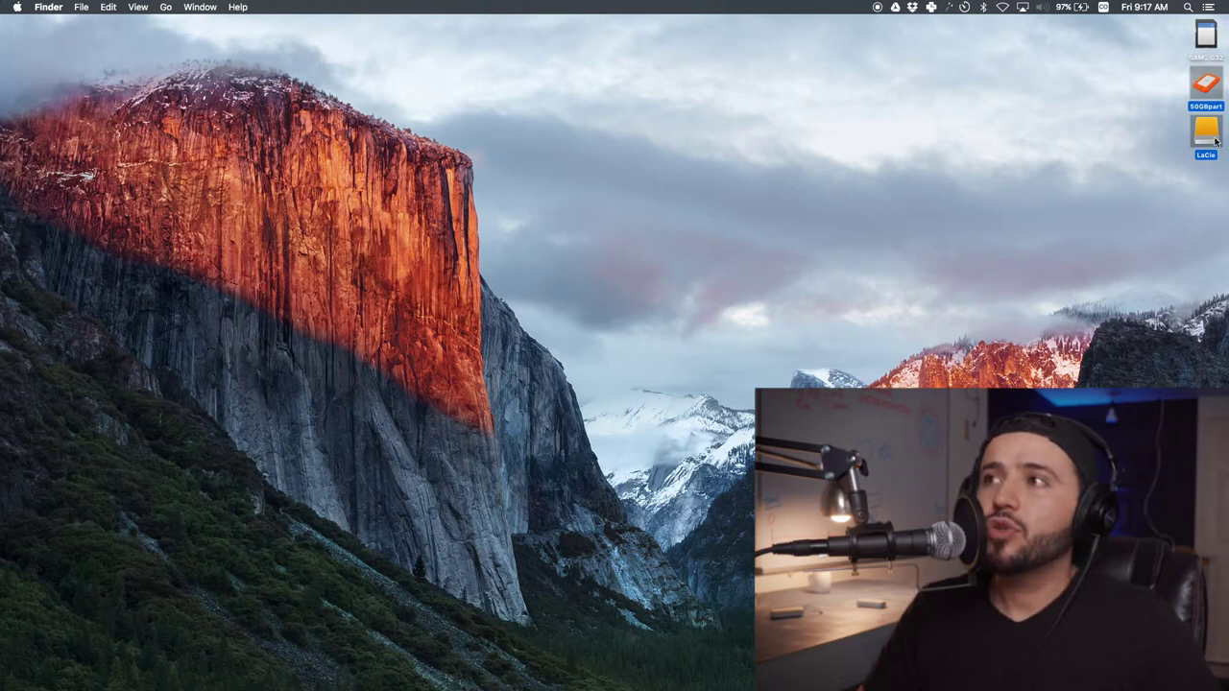
double_click(1207, 84)
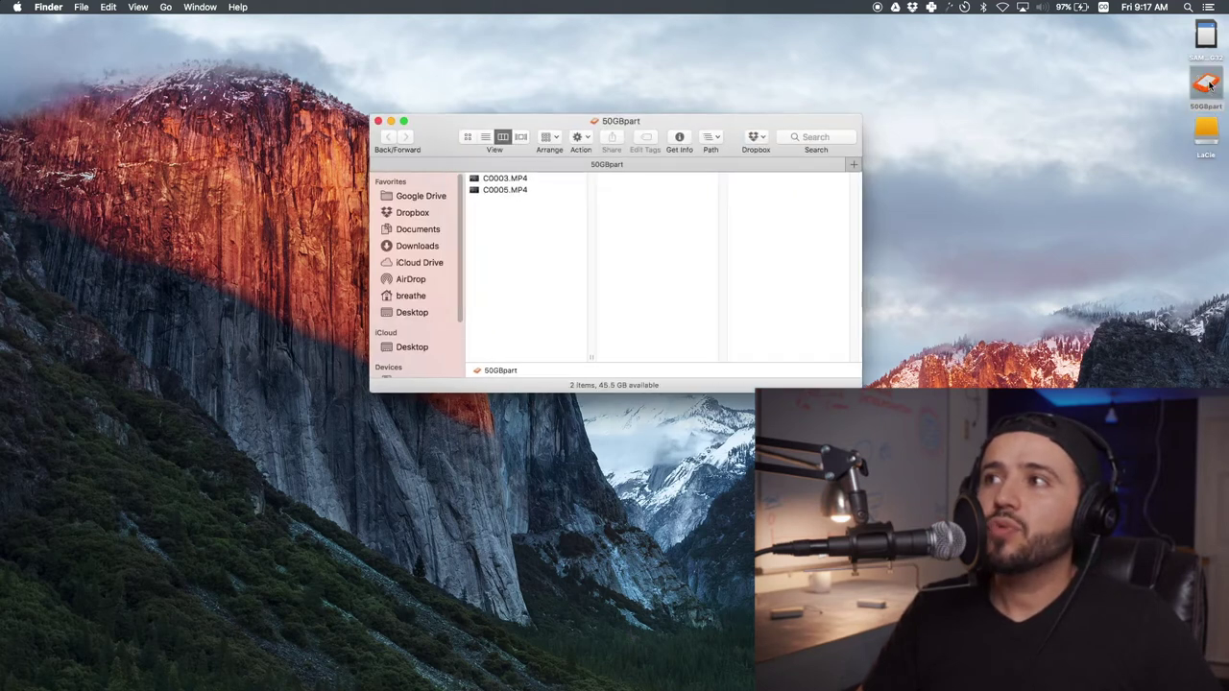
drag(507, 205, 504, 182)
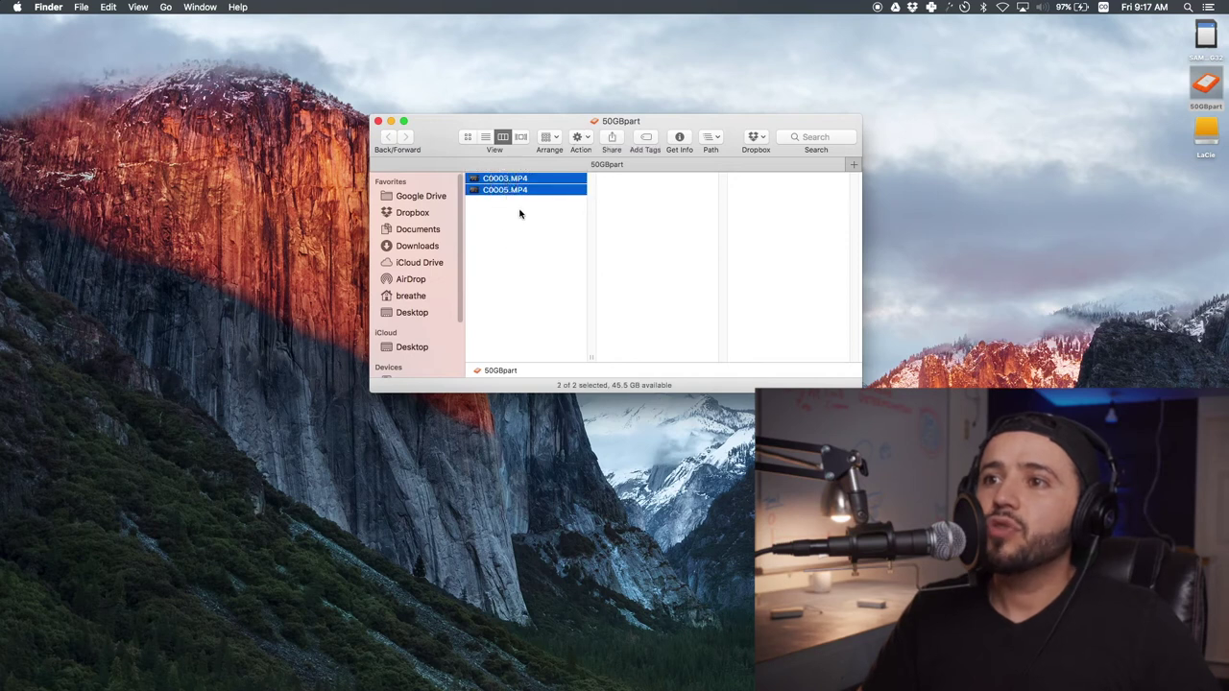
right_click(515, 185)
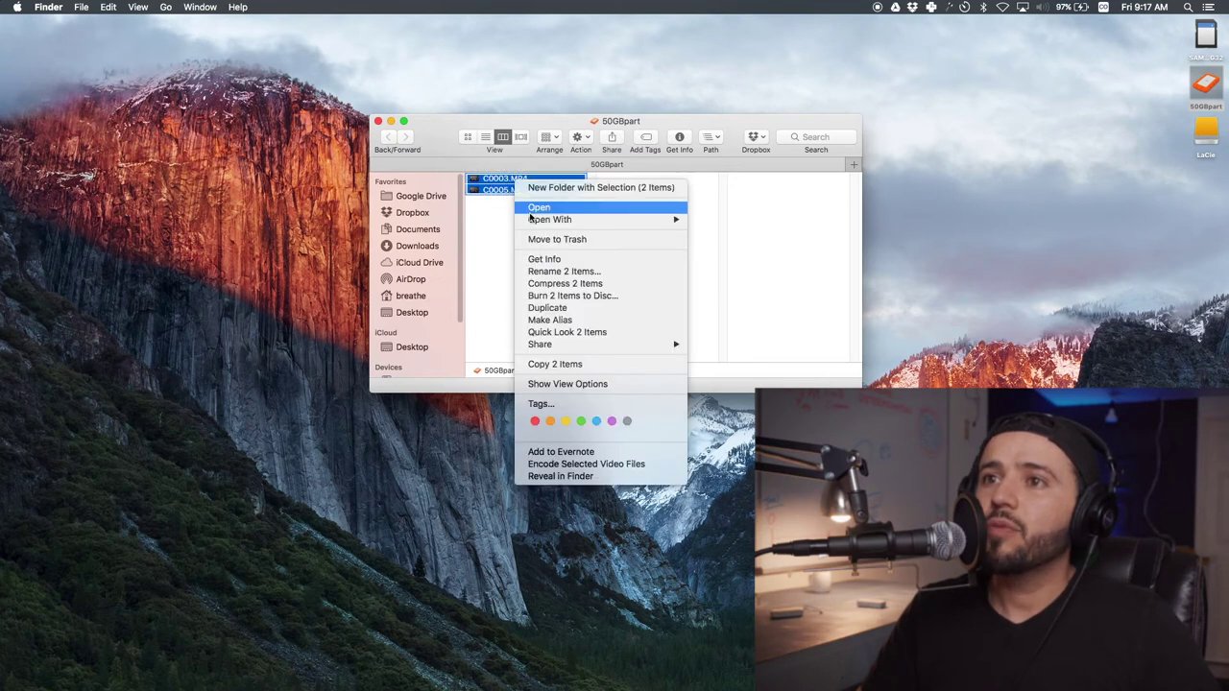
click(537, 260)
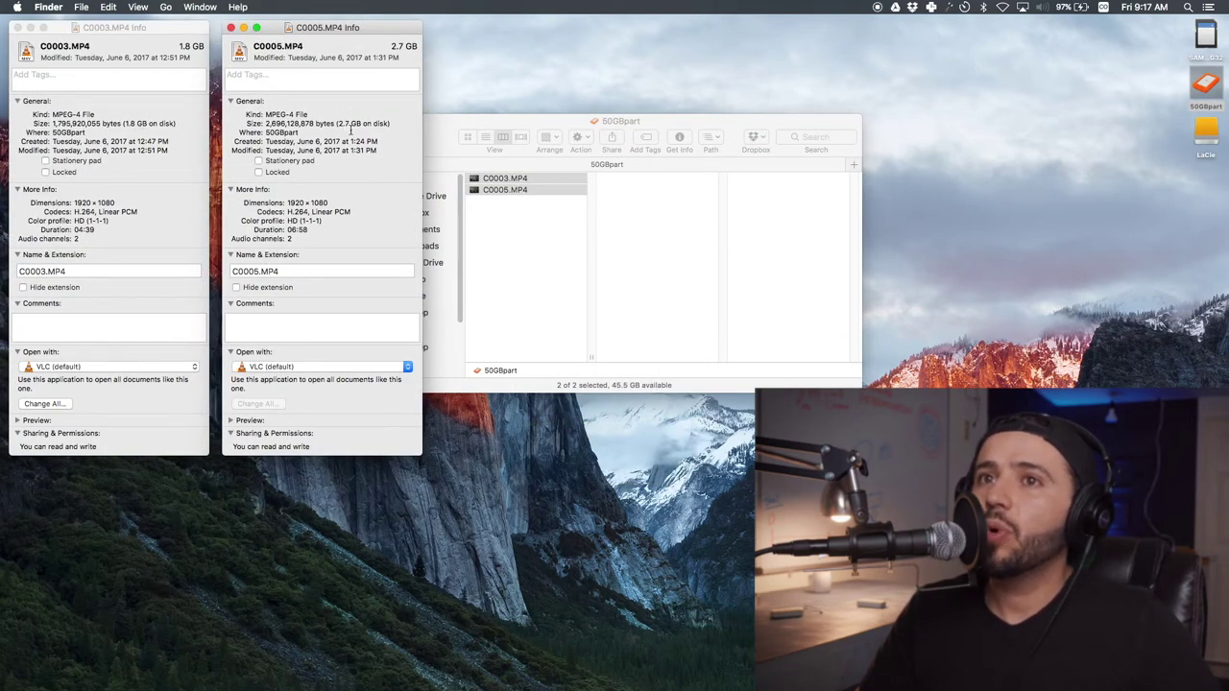
click(18, 27)
click(229, 27)
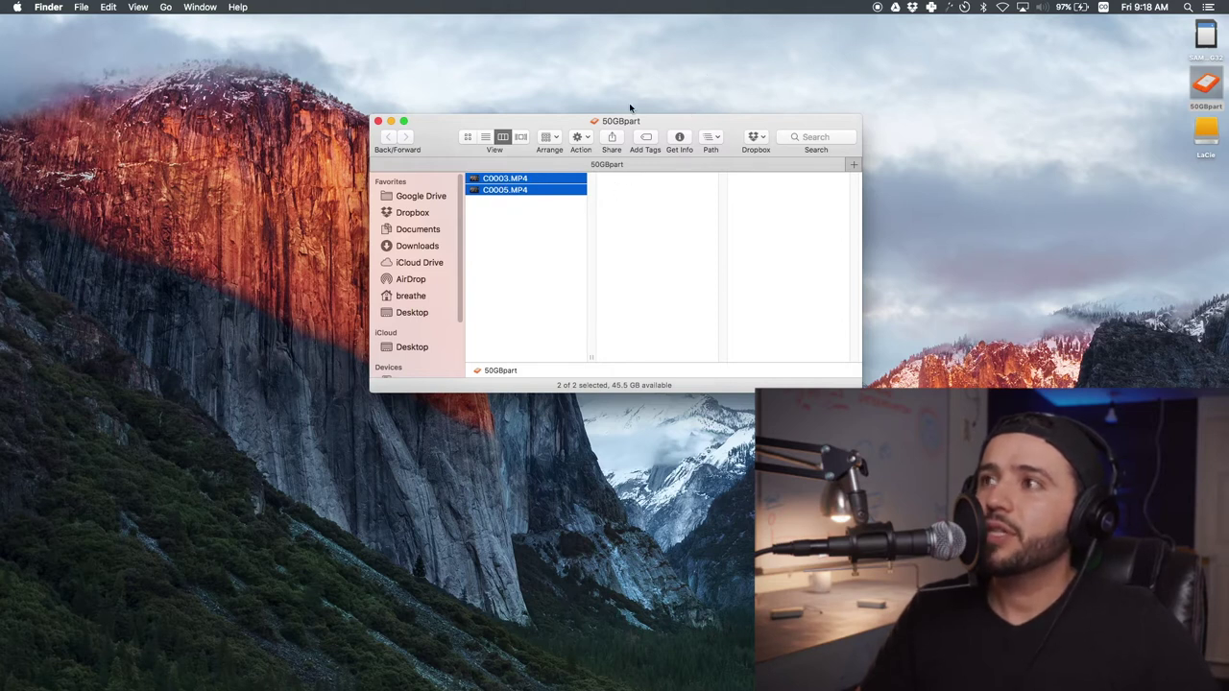
Step: Show the 50GBpart drive's Info window and place it beside the file list
click(1206, 84)
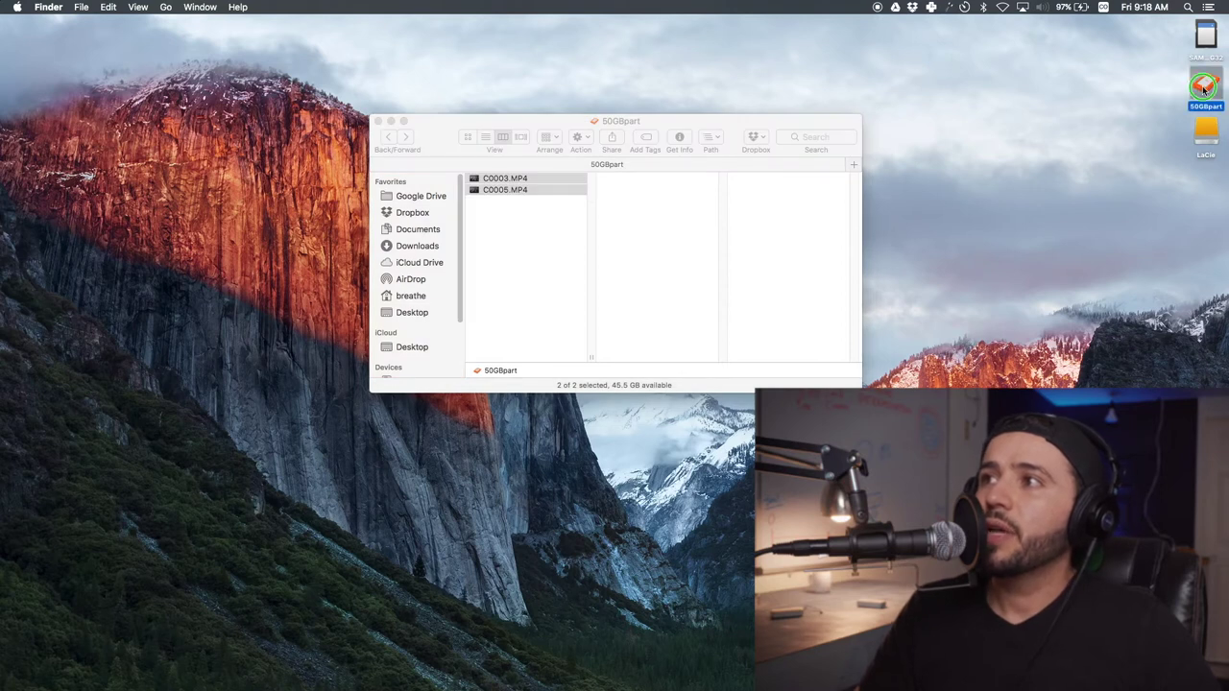
right_click(1204, 89)
click(1145, 128)
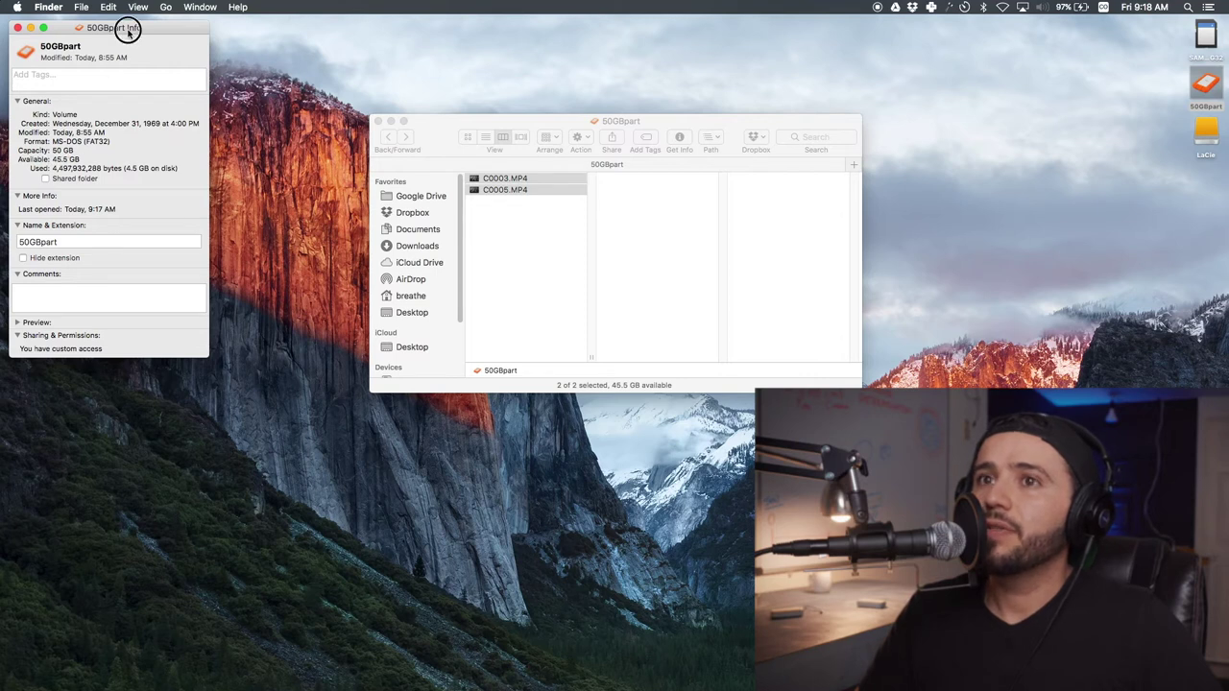
drag(128, 25, 293, 61)
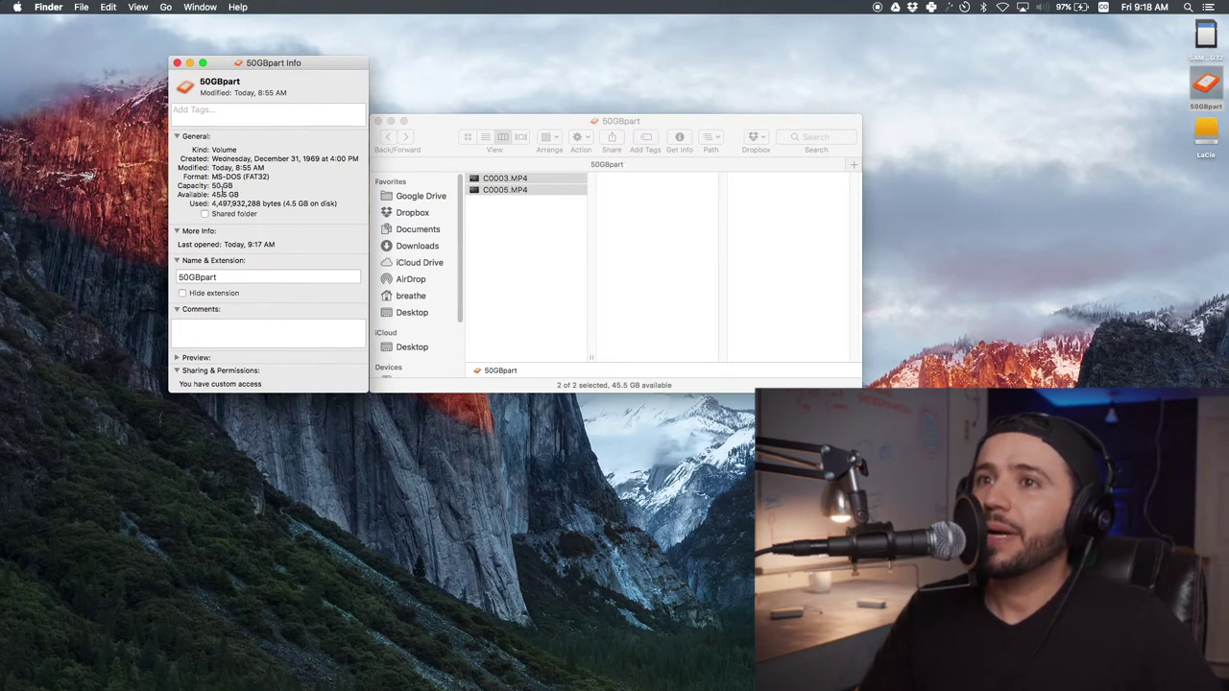
Step: Move C0003.MP4 and C0005.MP4 to the Trash, leaving 0 items and 45.5 GB available
click(515, 216)
drag(521, 247, 509, 179)
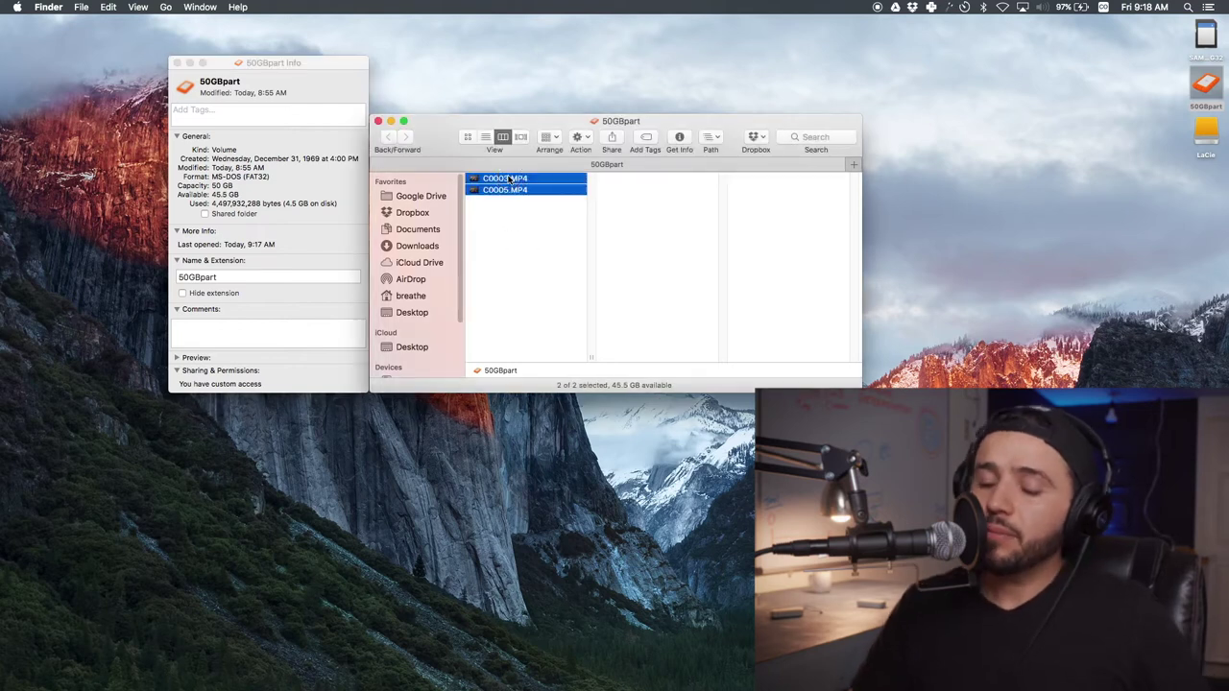
key(super+BackSpace)
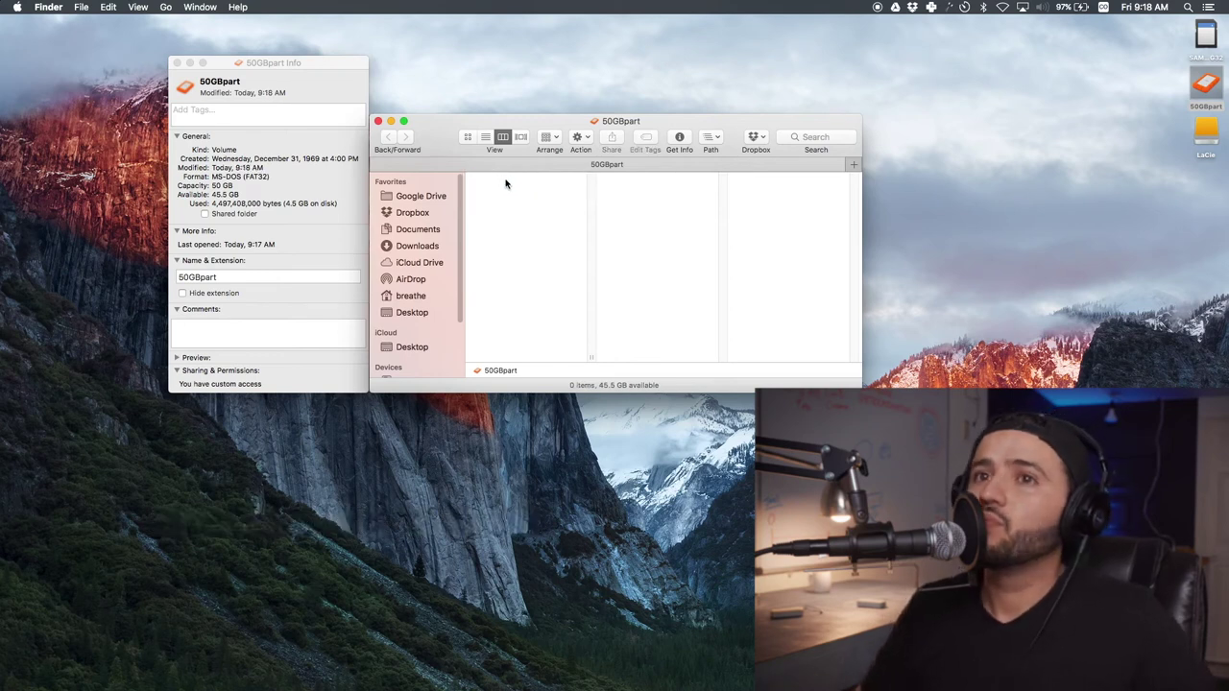
click(177, 63)
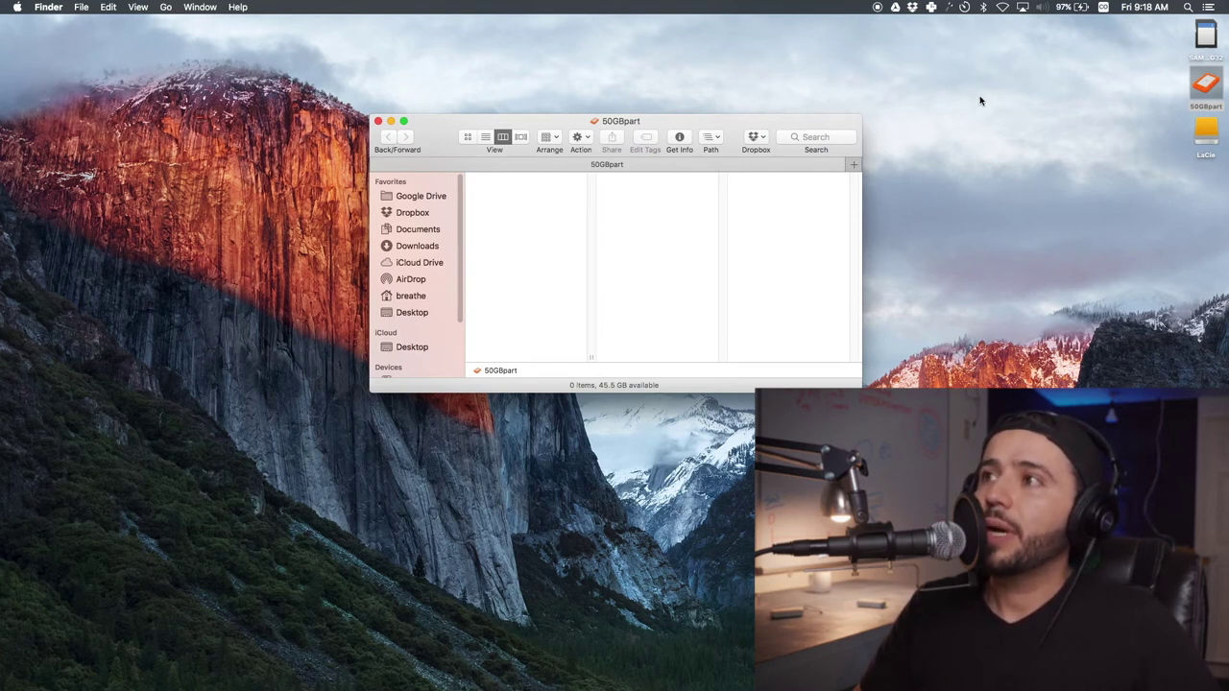
right_click(1204, 89)
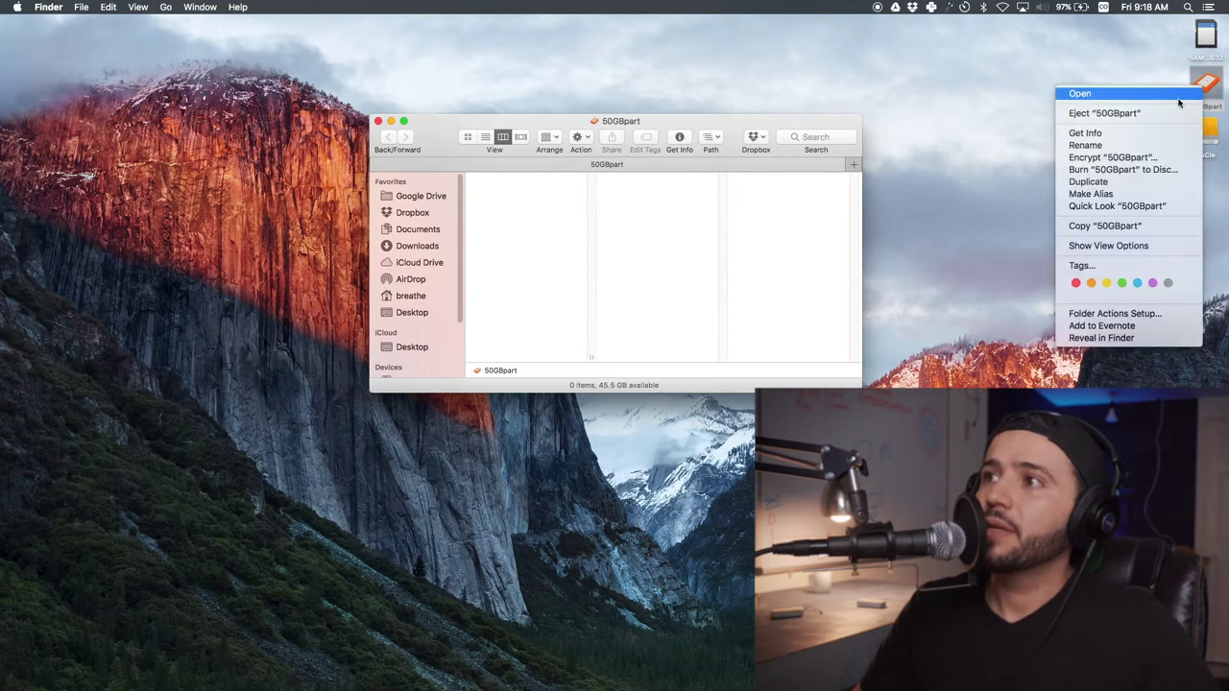
click(1147, 129)
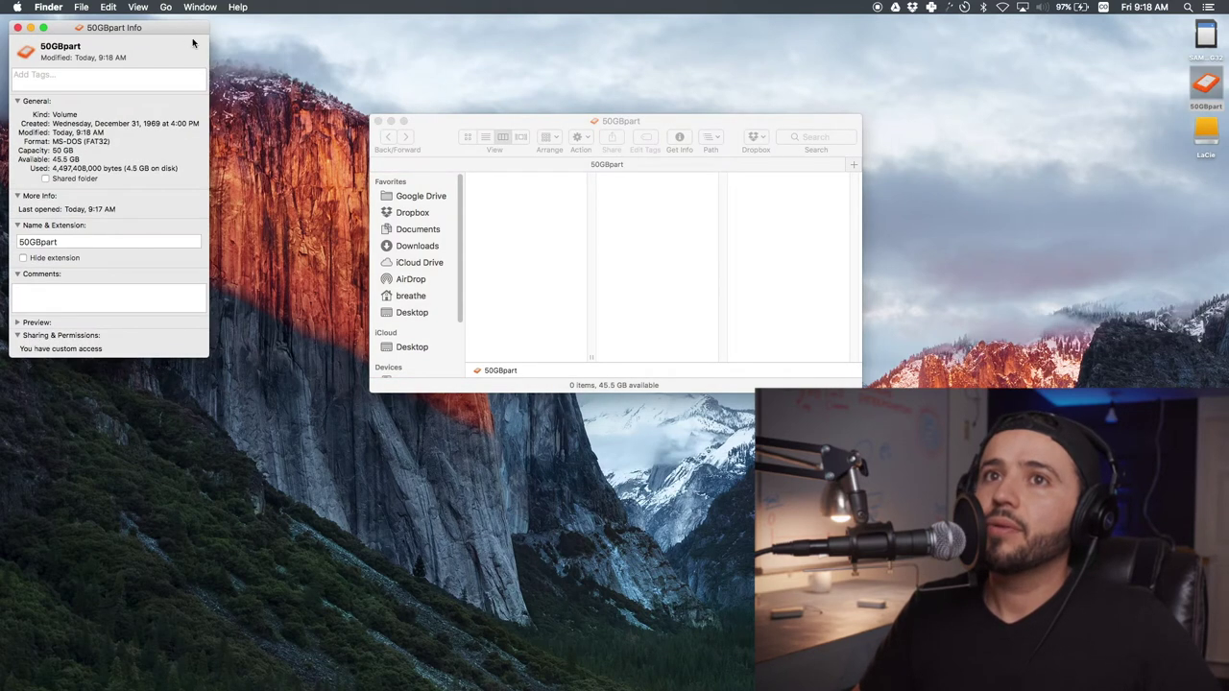
drag(192, 42, 332, 119)
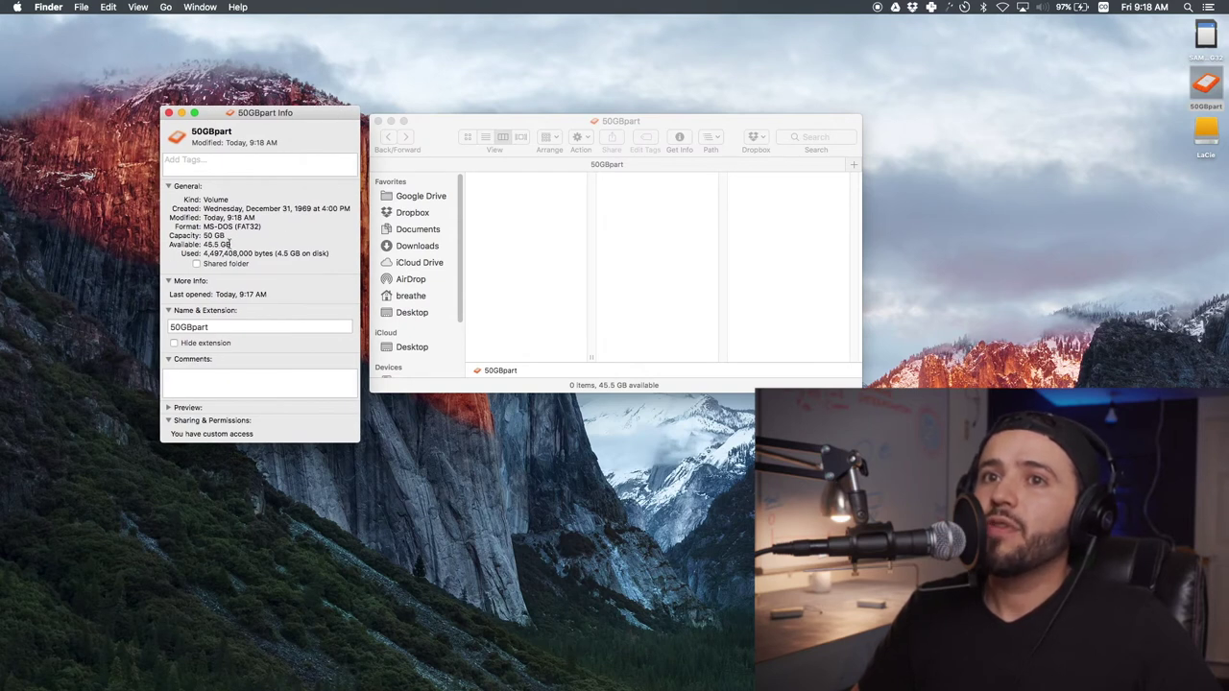
click(168, 113)
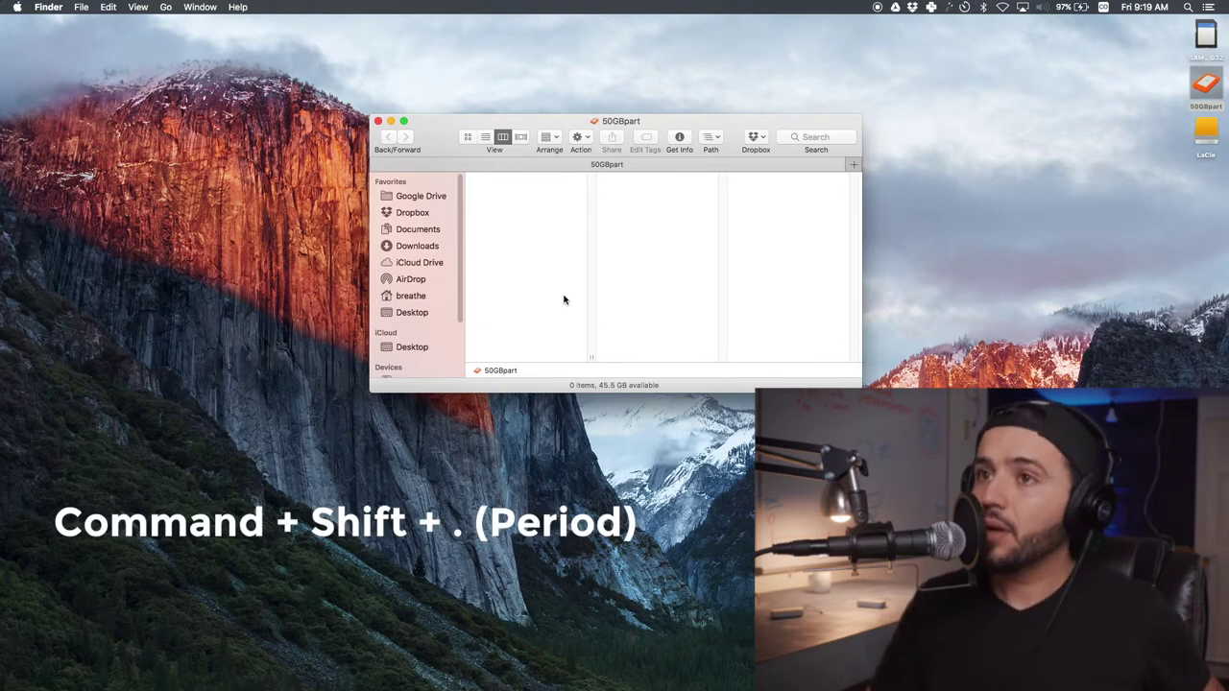
Step: Reveal hidden files and open the drive's .Trashes > Trash folder
key(super+shift+period)
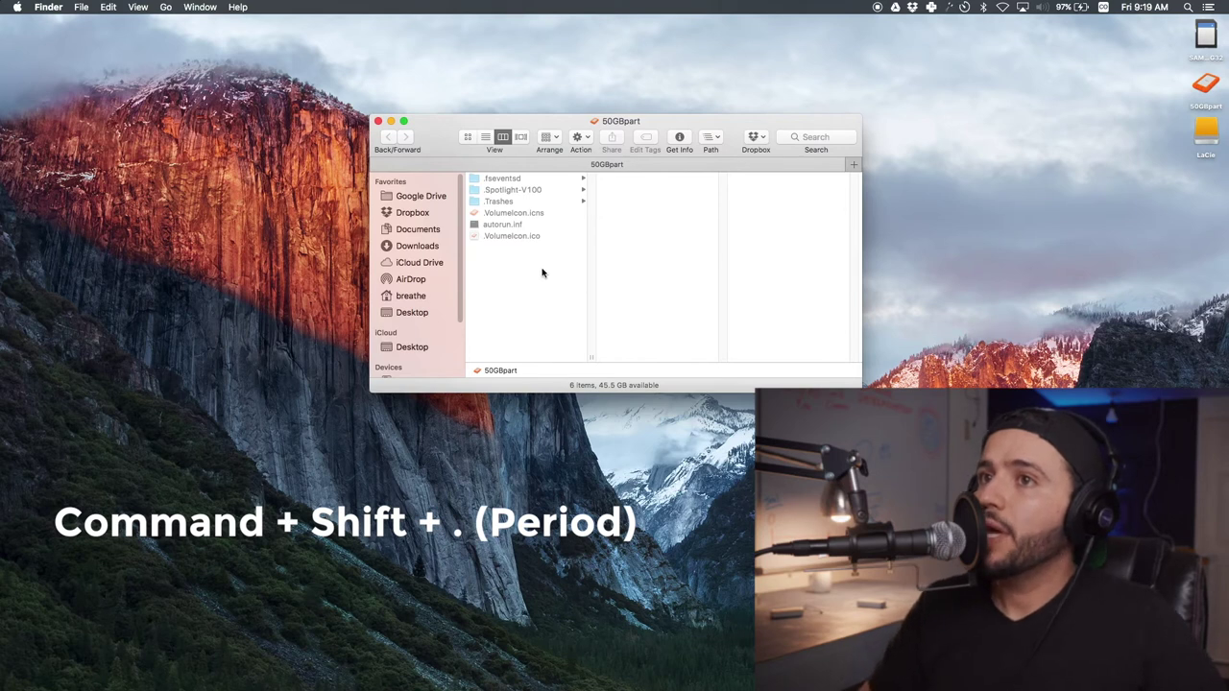
click(495, 202)
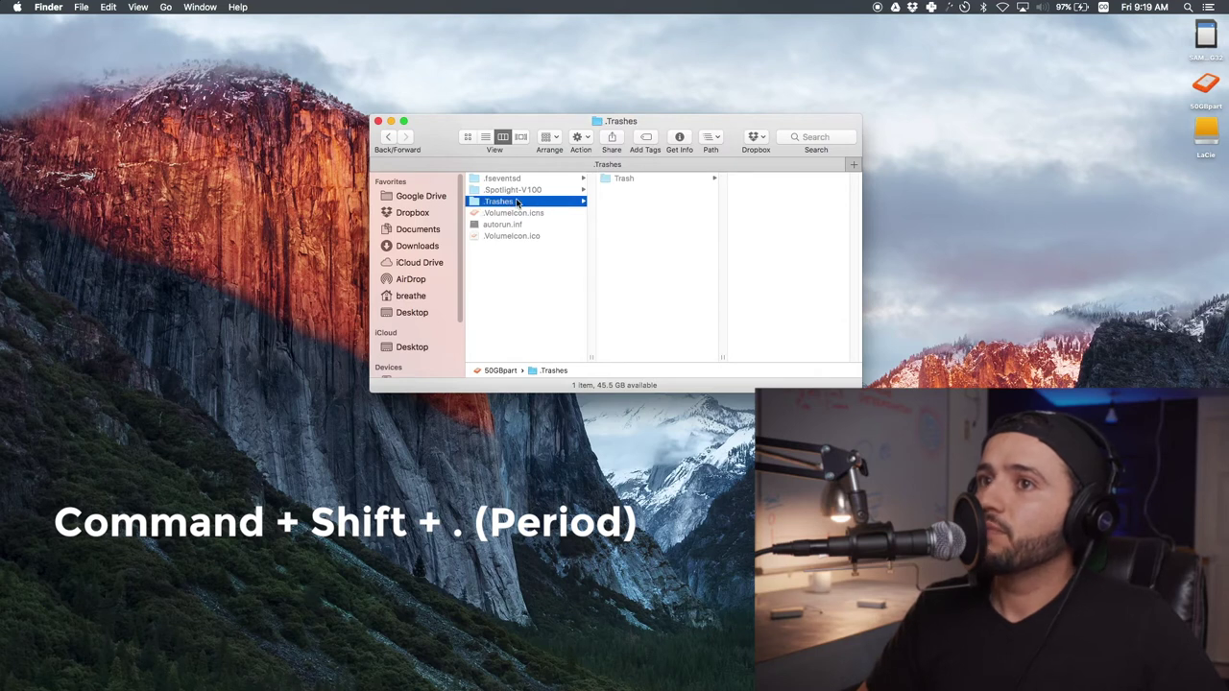
click(635, 177)
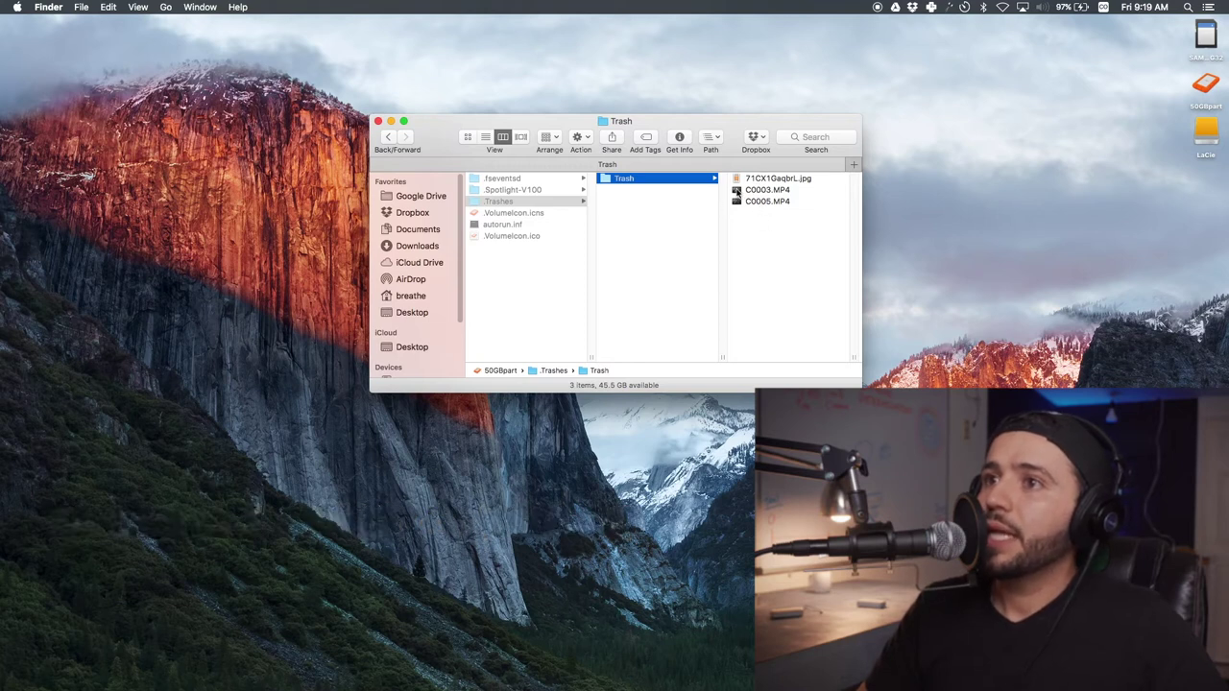
Step: Check the Trash folder's Info (4.49 GB) and select its three files
right_click(603, 183)
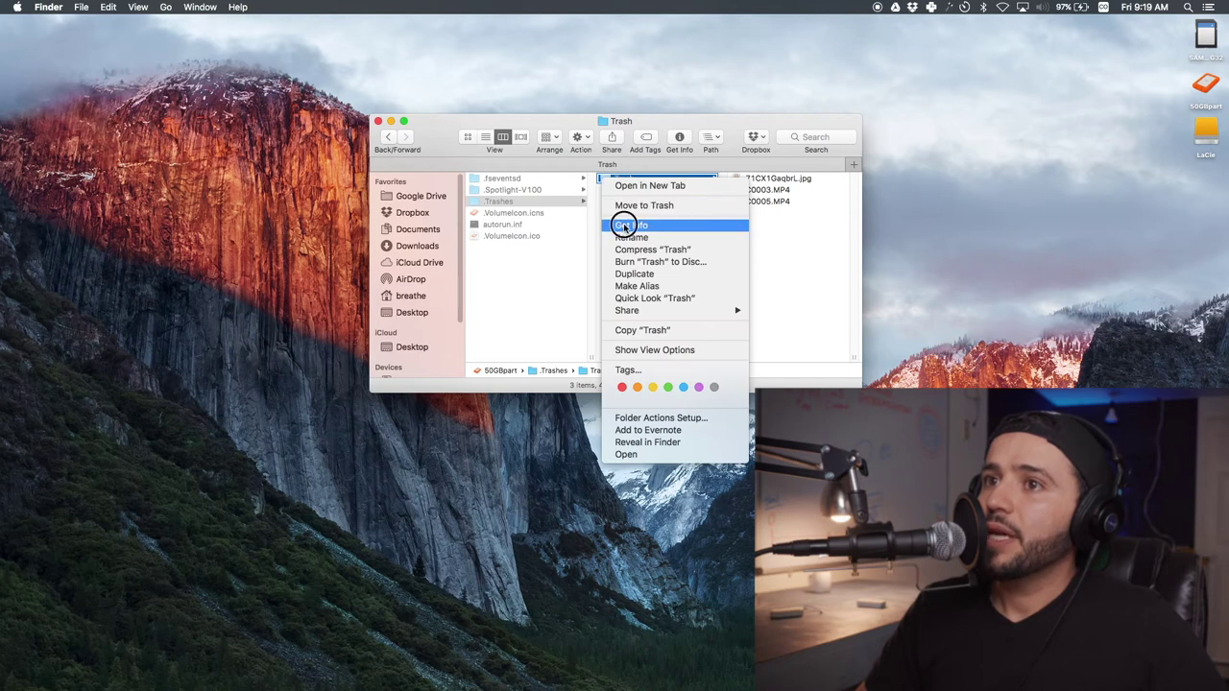
click(619, 236)
drag(139, 28, 342, 81)
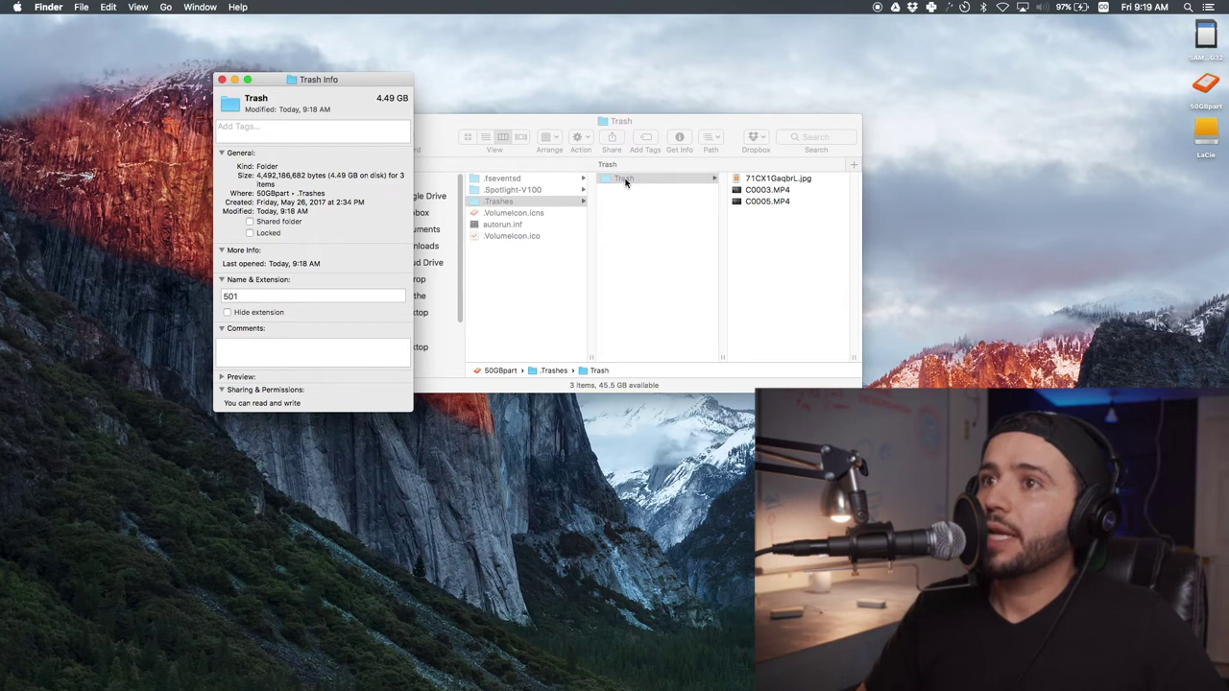
click(221, 79)
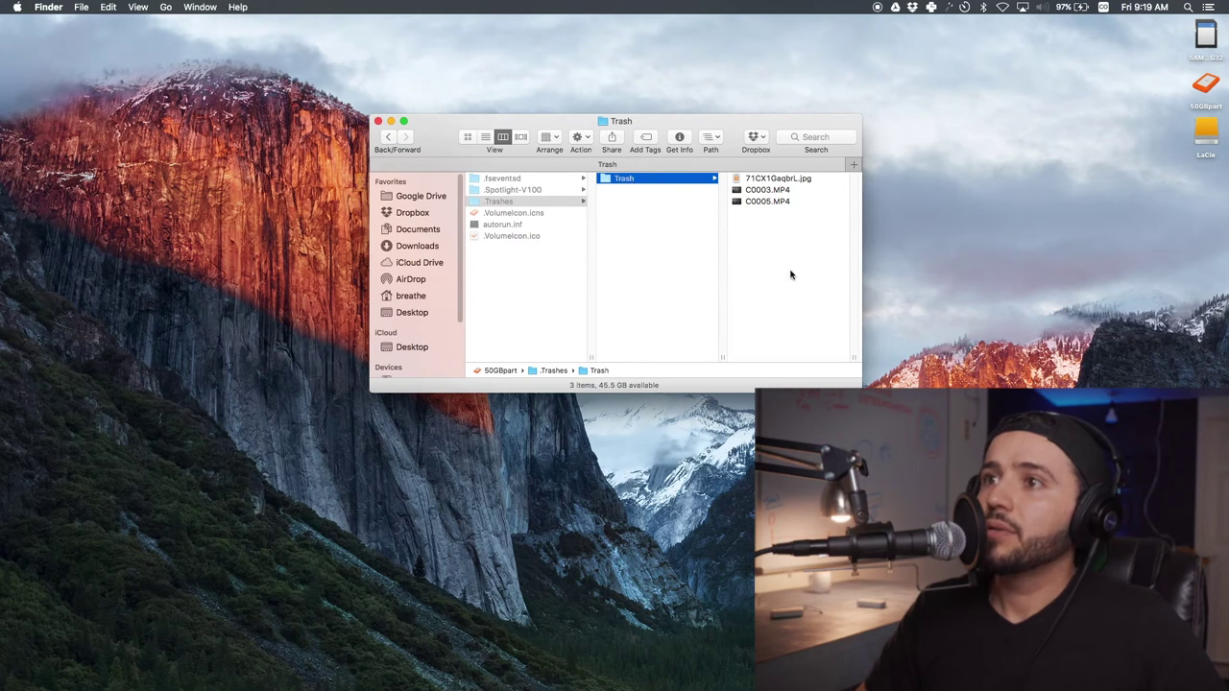
drag(790, 275, 719, 151)
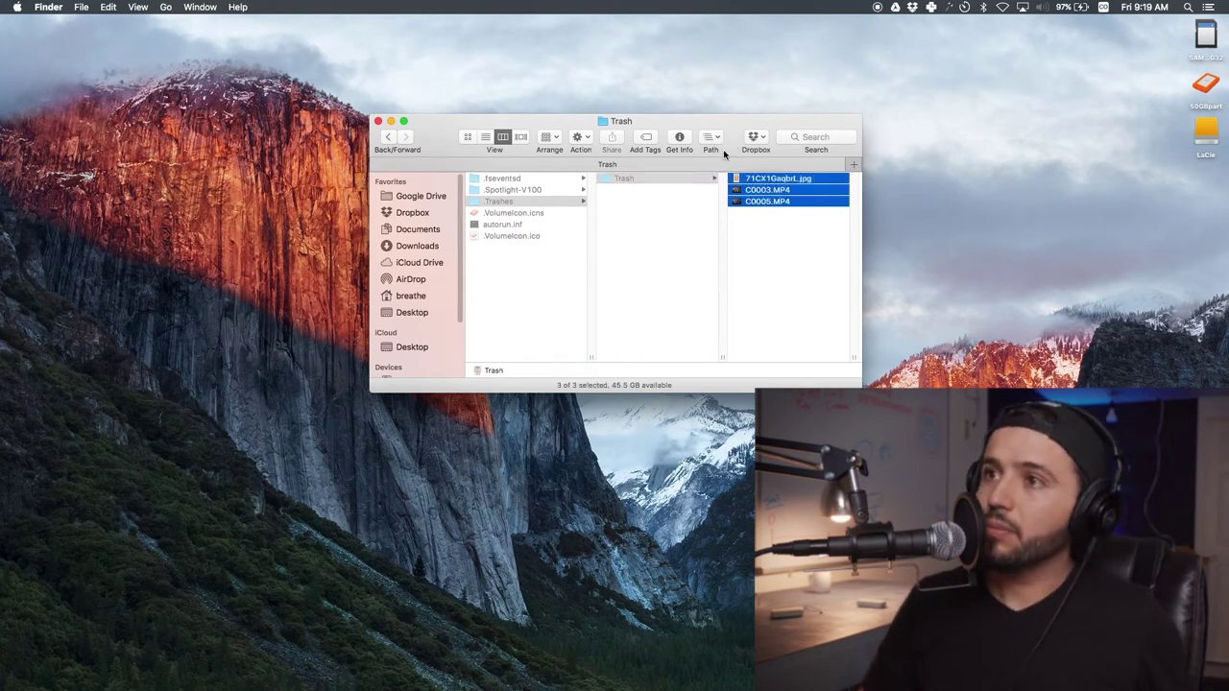
Step: Bring up actions for the three trashed files and reselect the .Trashes > Trash folder
right_click(781, 182)
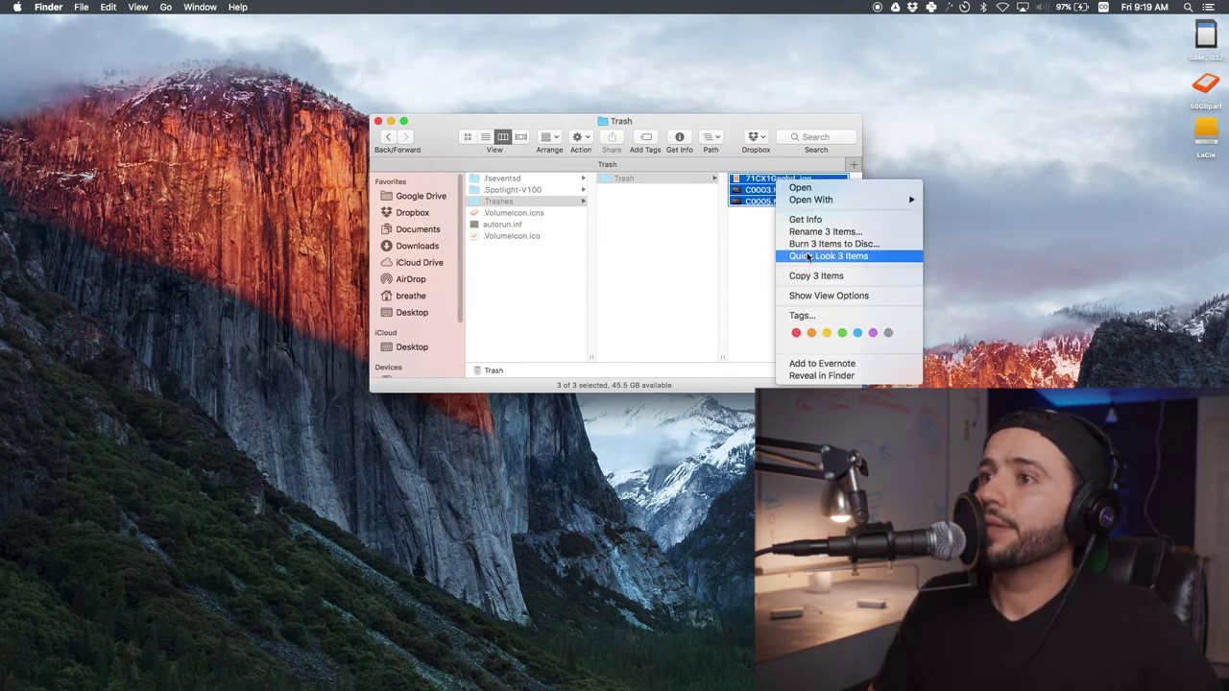
key(Escape)
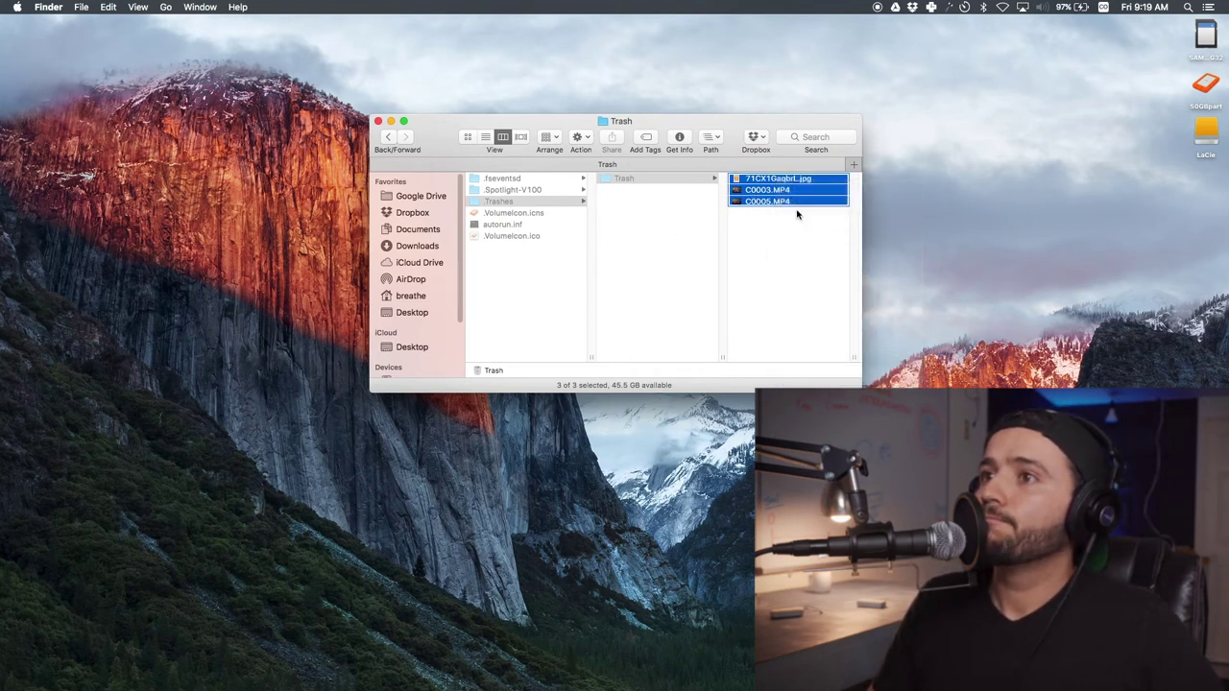
right_click(782, 183)
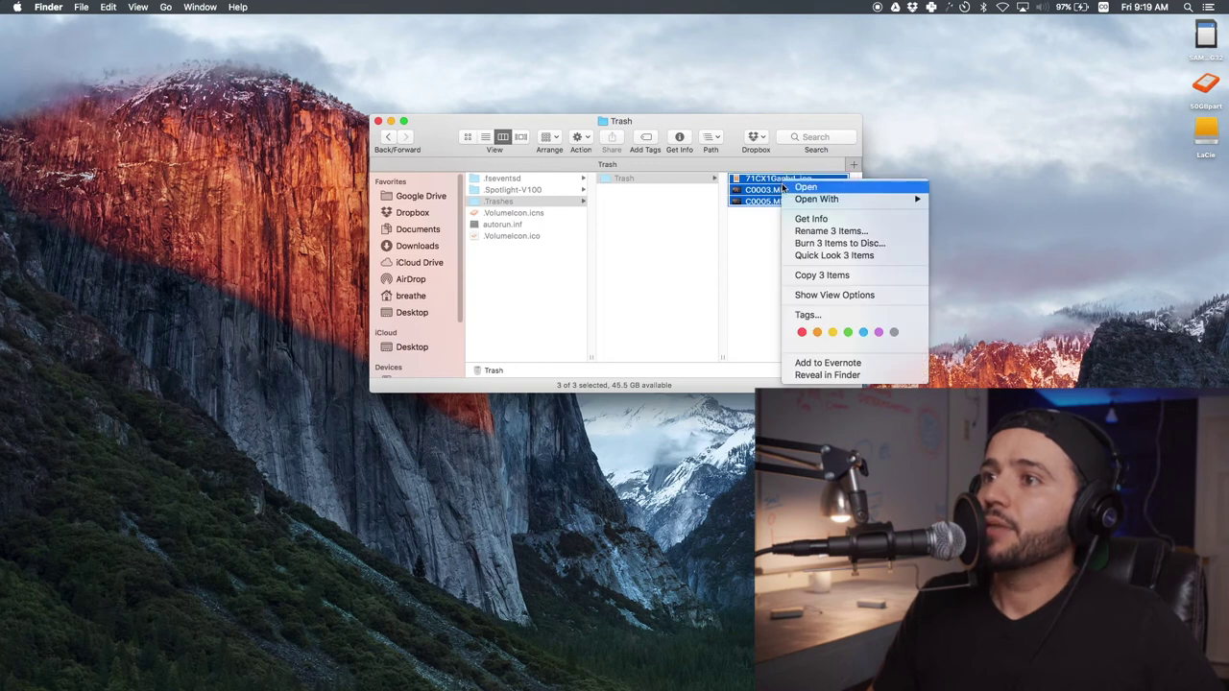
click(656, 192)
click(617, 192)
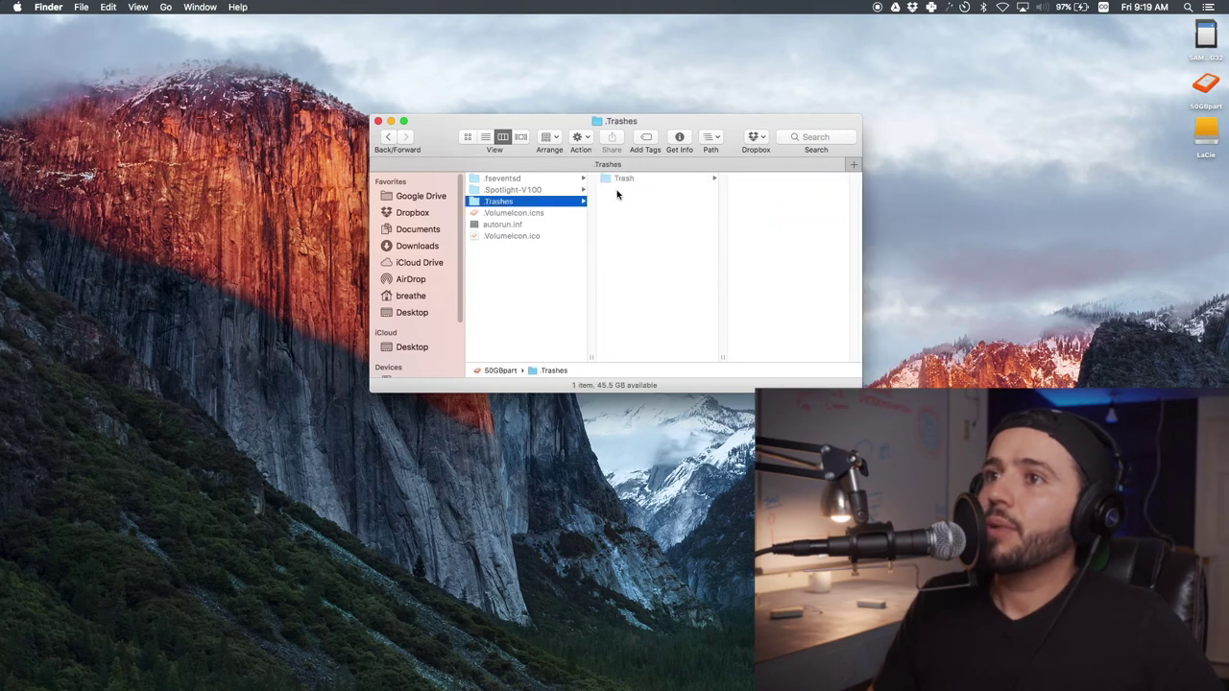
click(622, 180)
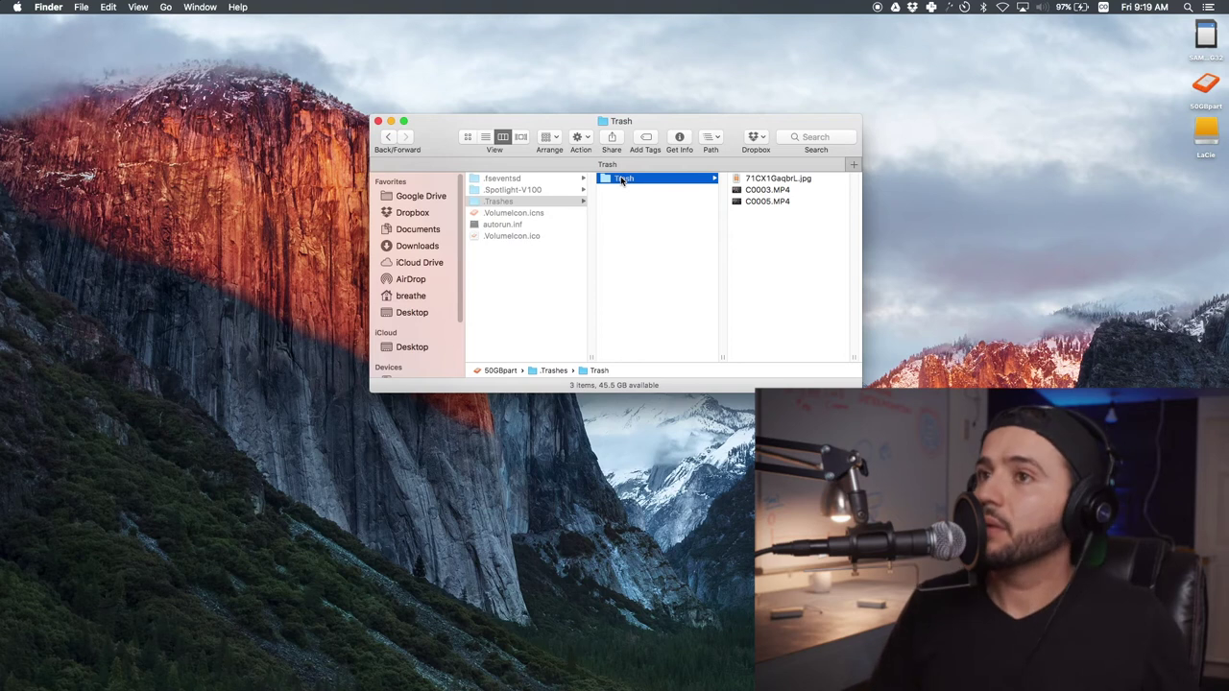
Step: Try deleting the Trash folder, dismiss error -50, and reselect its three files
key(super+BackSpace)
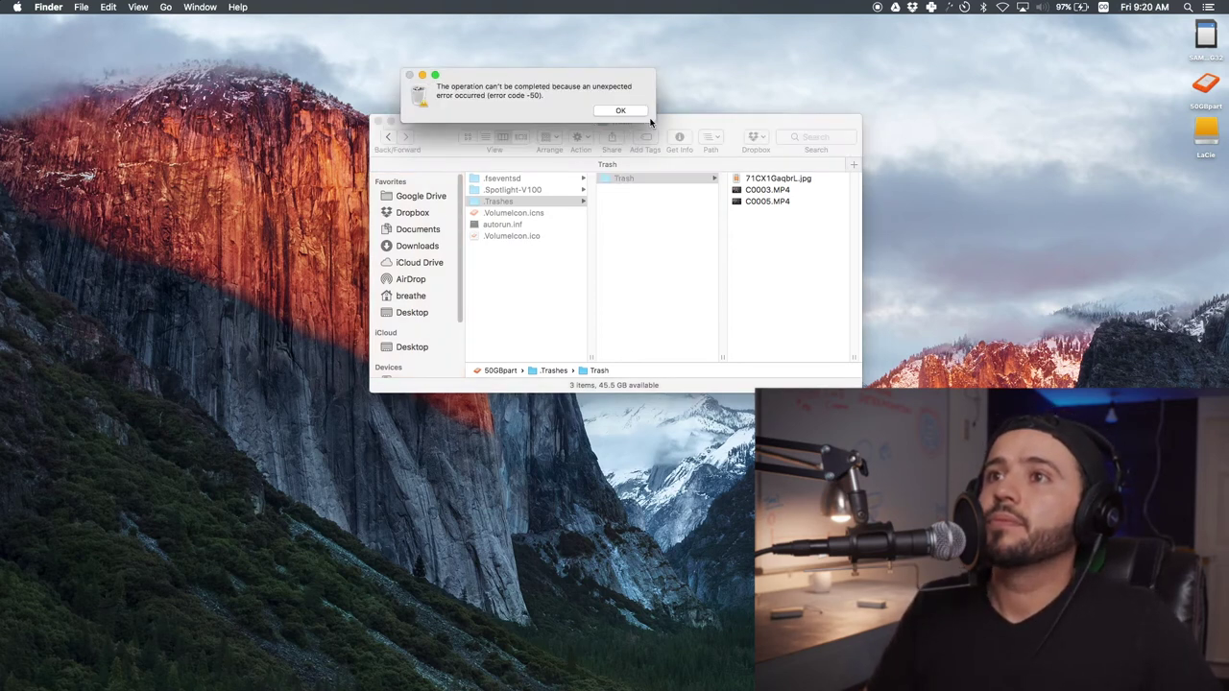
click(620, 110)
key(cmd+a)
right_click(759, 181)
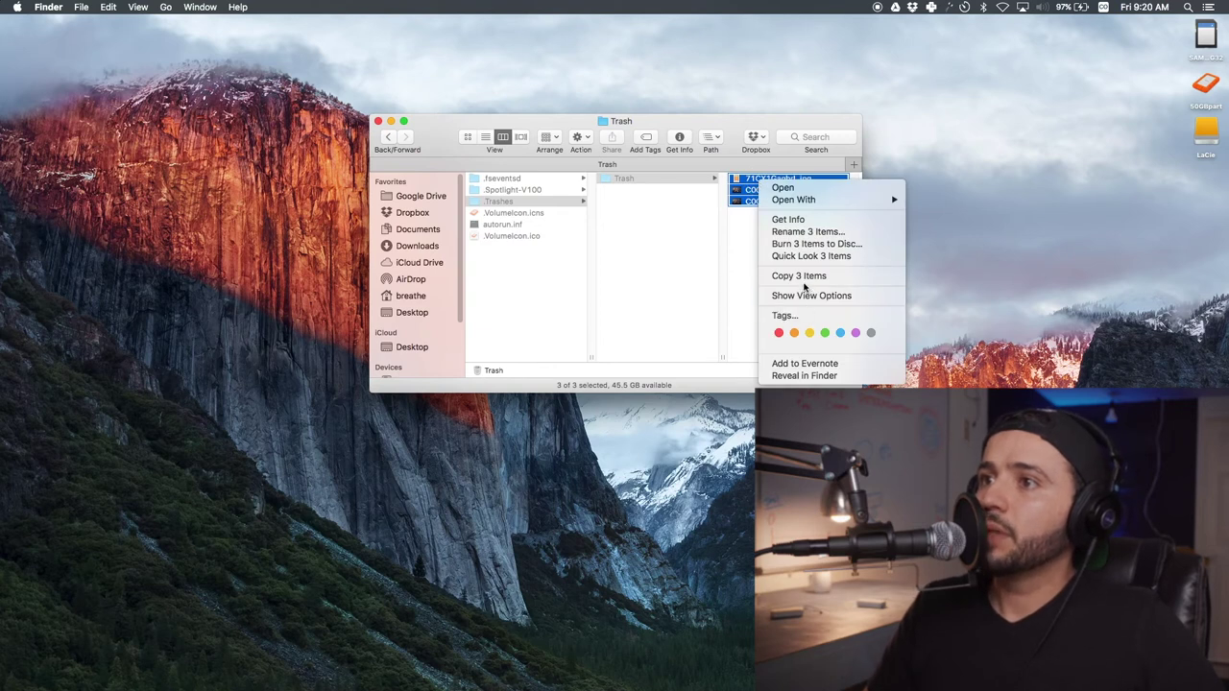
click(735, 261)
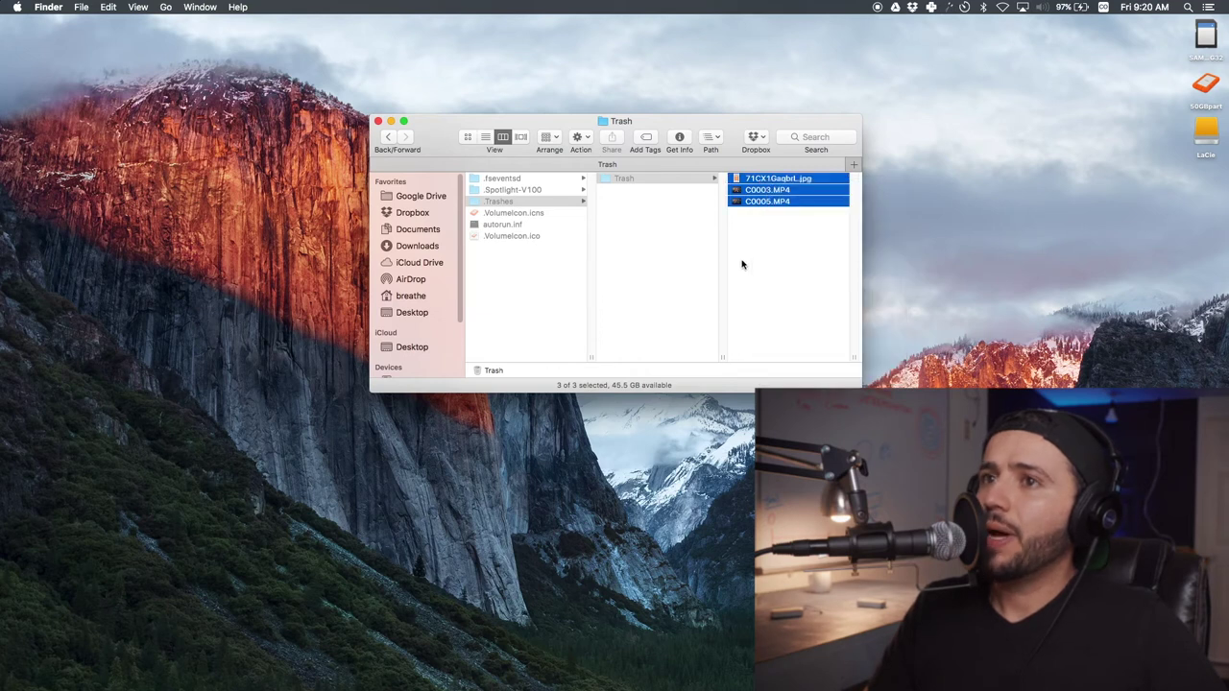
click(599, 218)
click(624, 178)
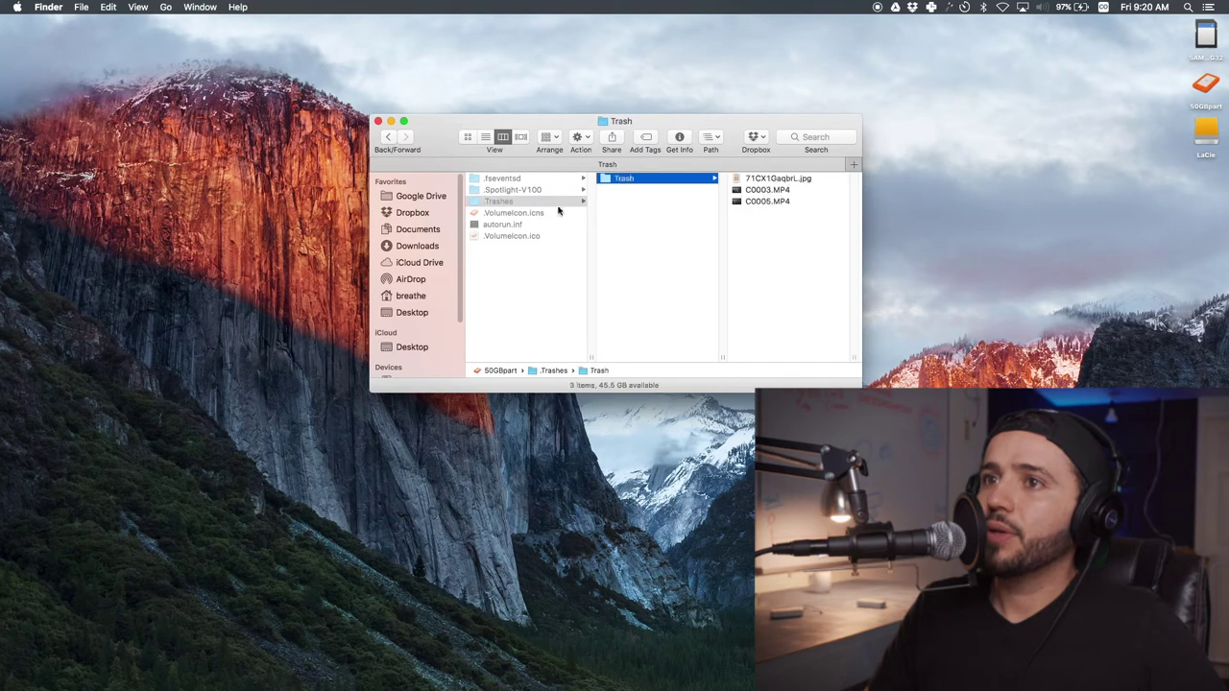
click(502, 204)
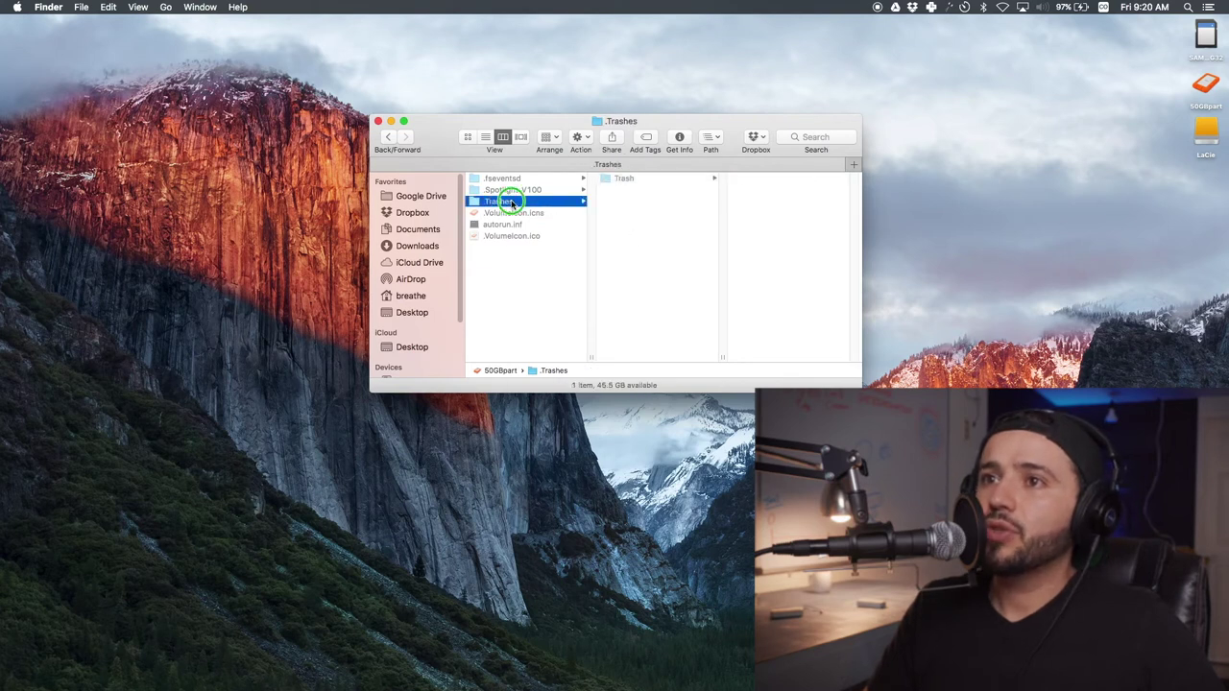
right_click(512, 204)
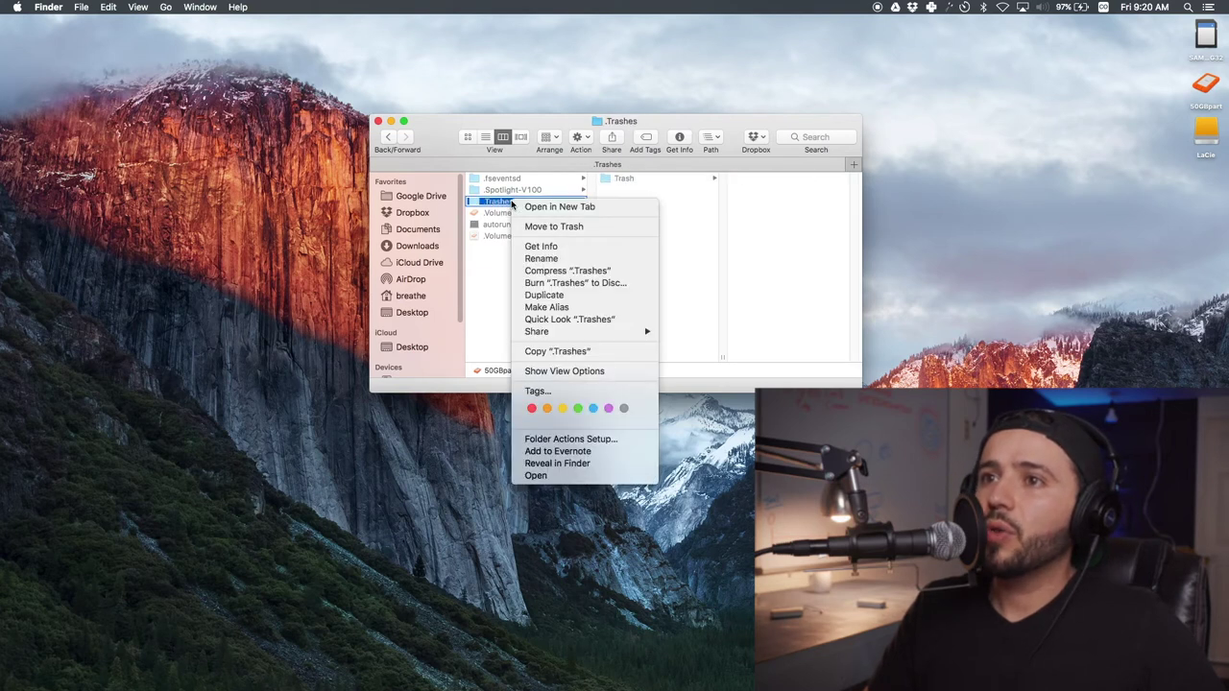
click(557, 226)
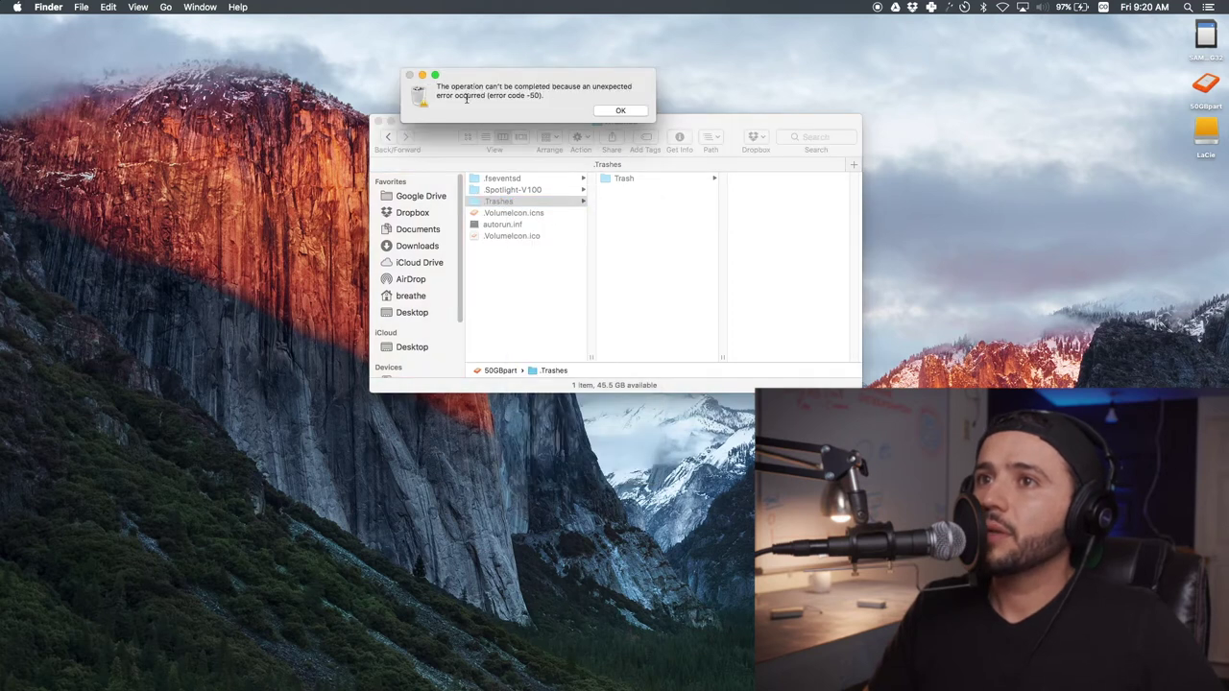
click(621, 112)
click(624, 179)
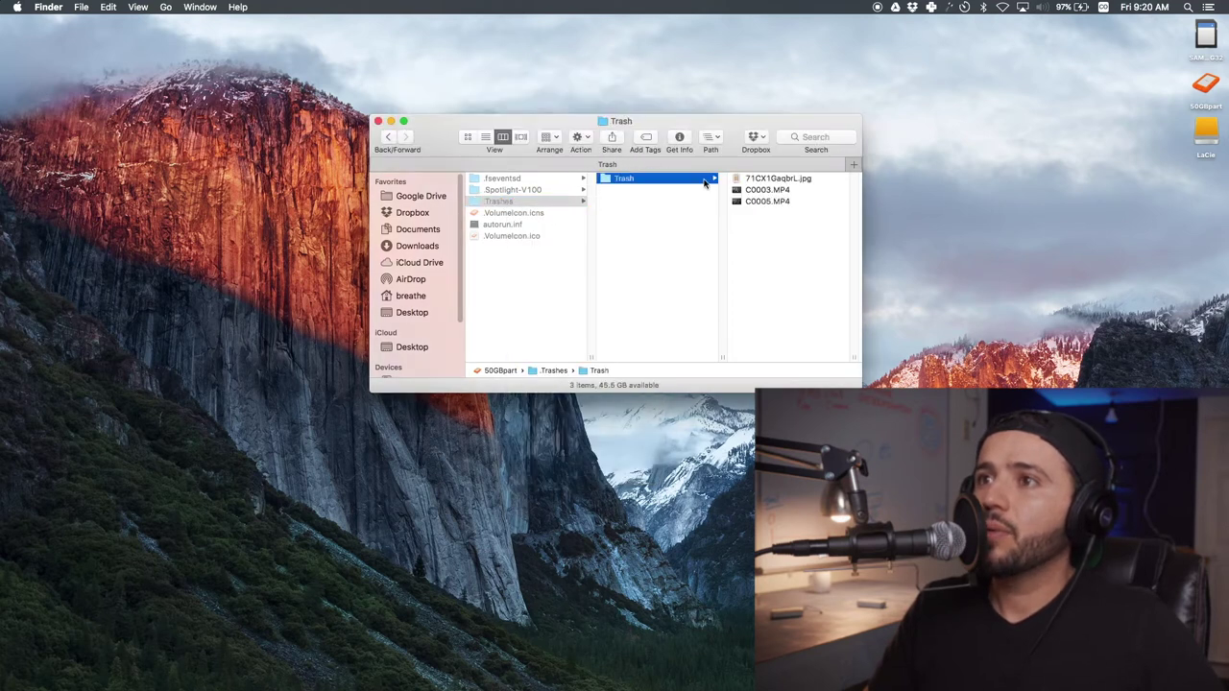
drag(787, 222, 753, 173)
right_click(759, 183)
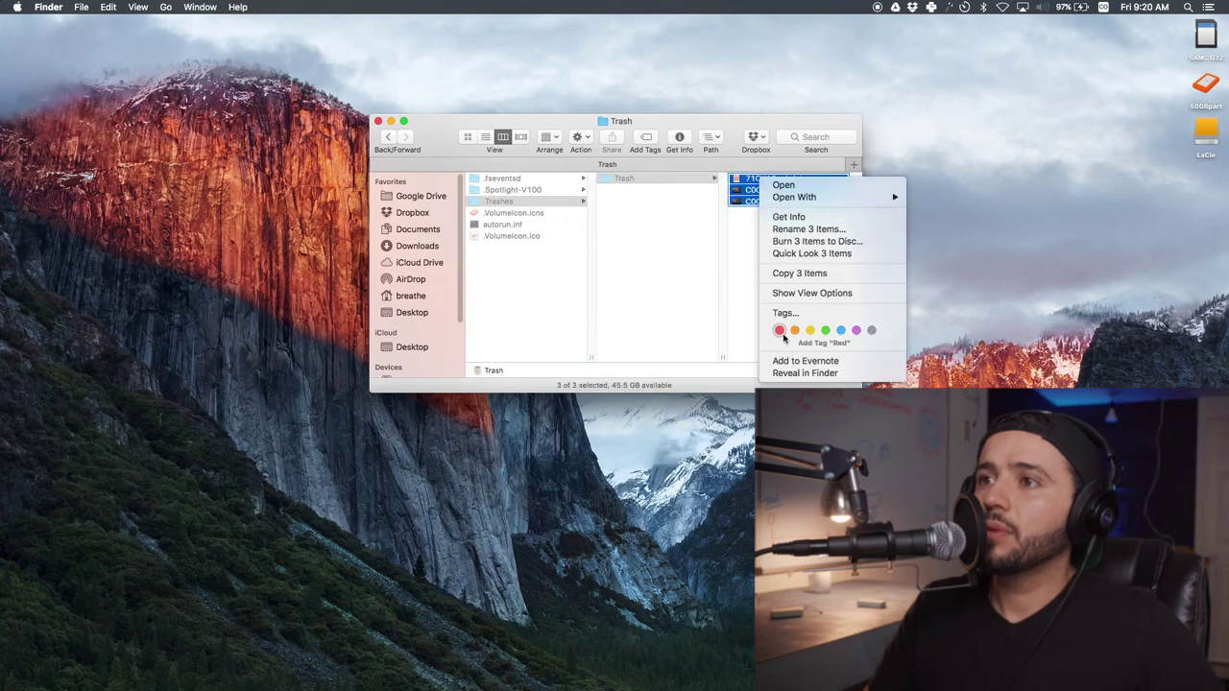
click(749, 260)
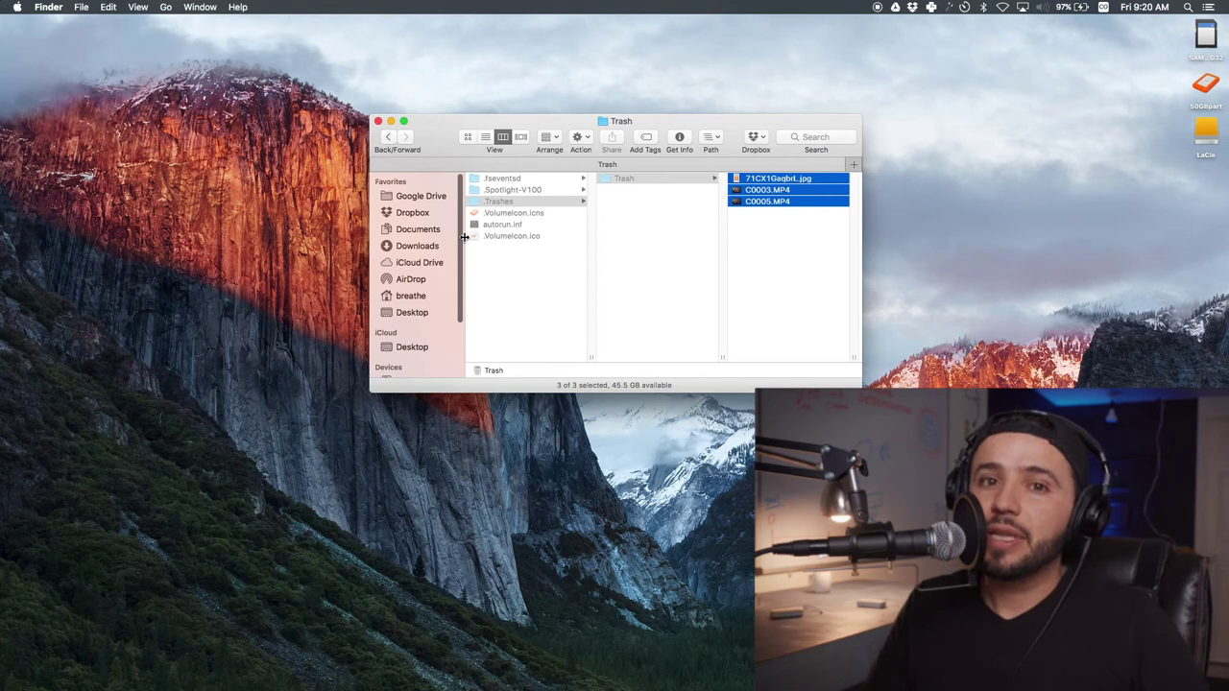
click(653, 179)
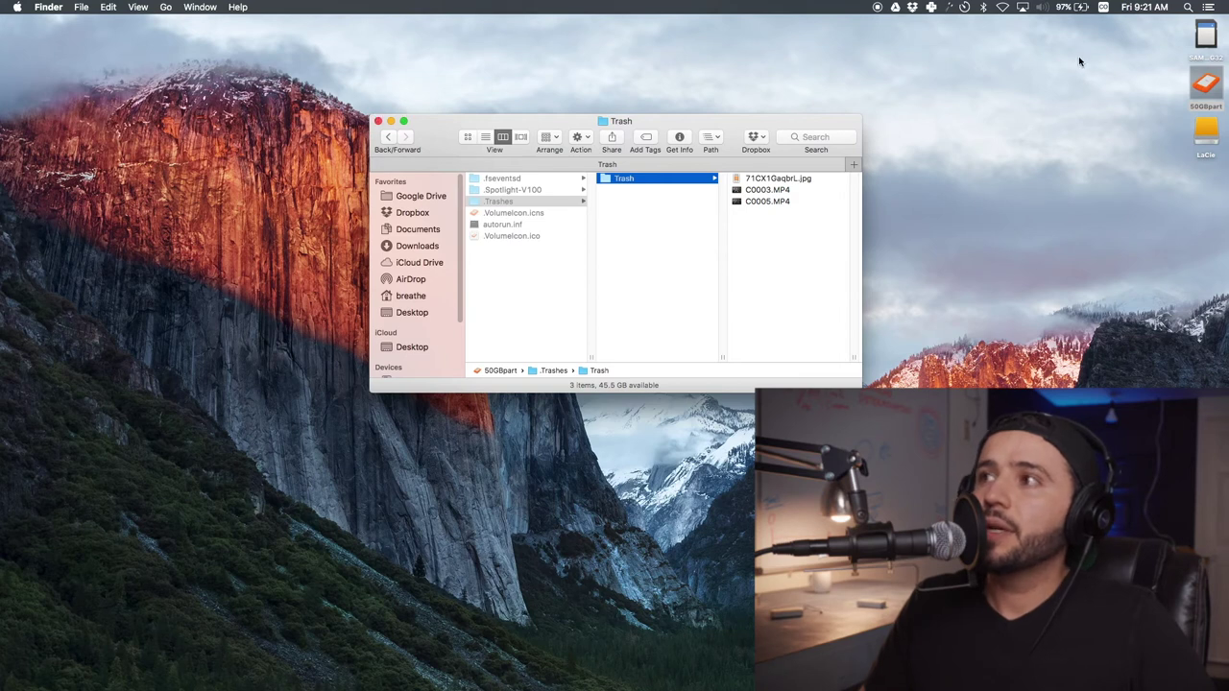
click(379, 121)
Step: Open SAMSUNG32's hidden .Trashes > Trash folder and permanently empty its eight files
double_click(1206, 32)
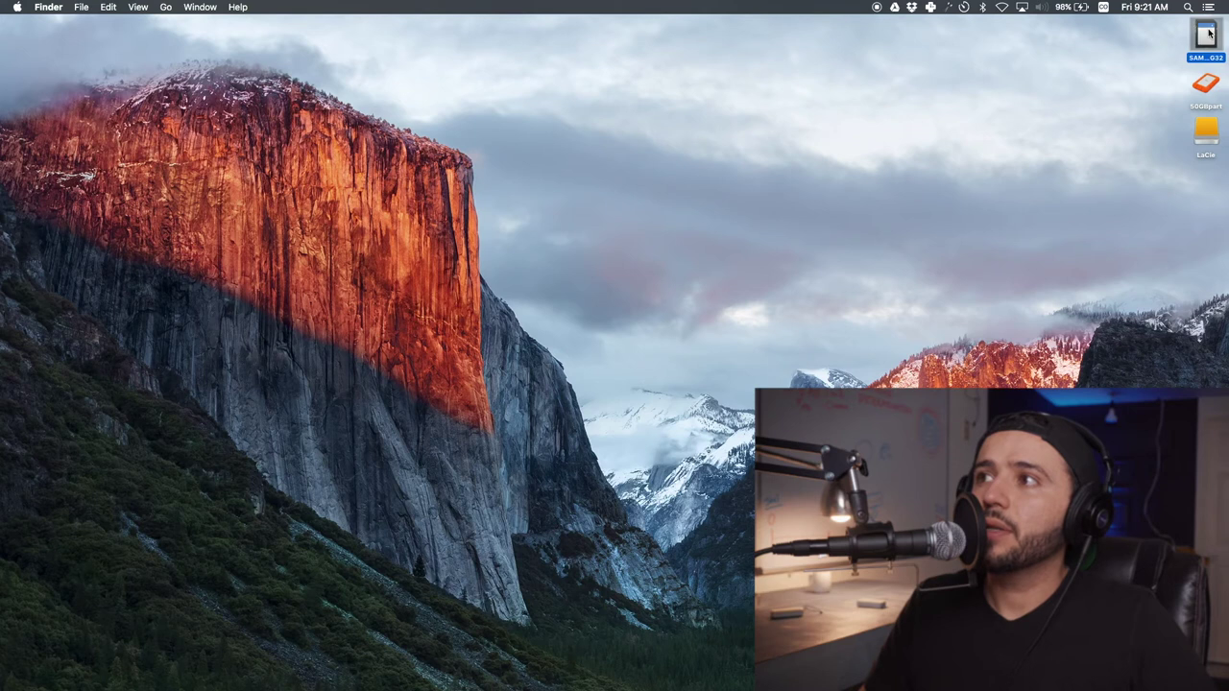
drag(467, 388, 323, 383)
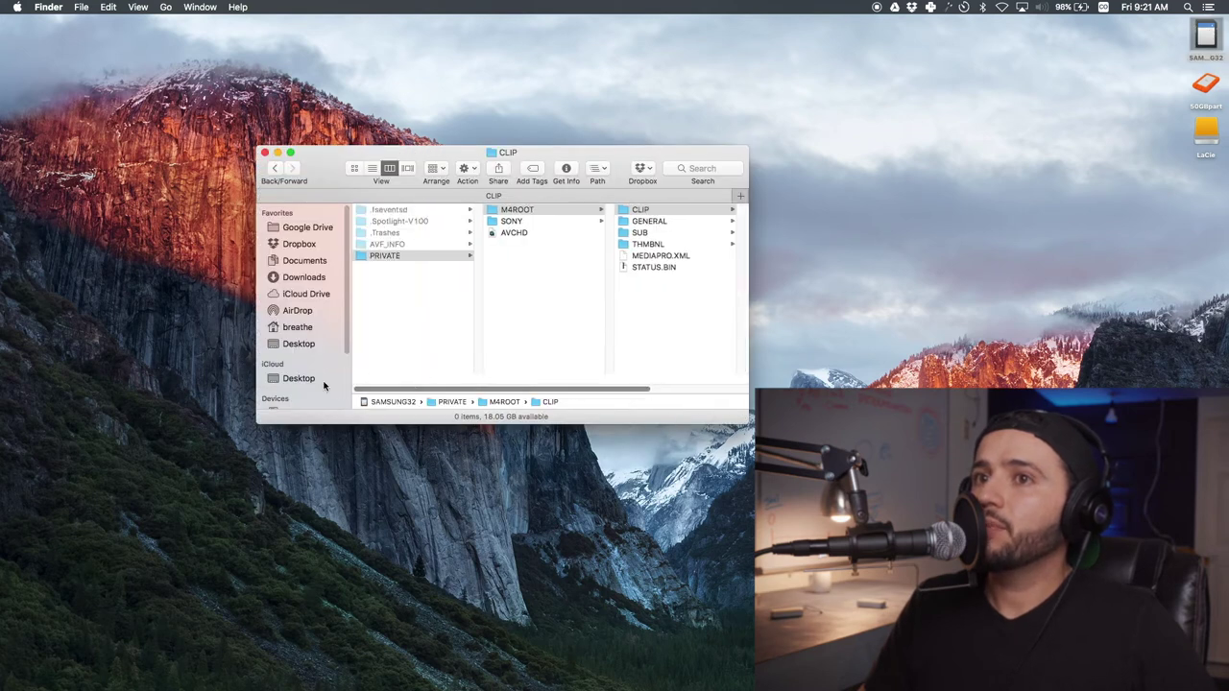
click(438, 235)
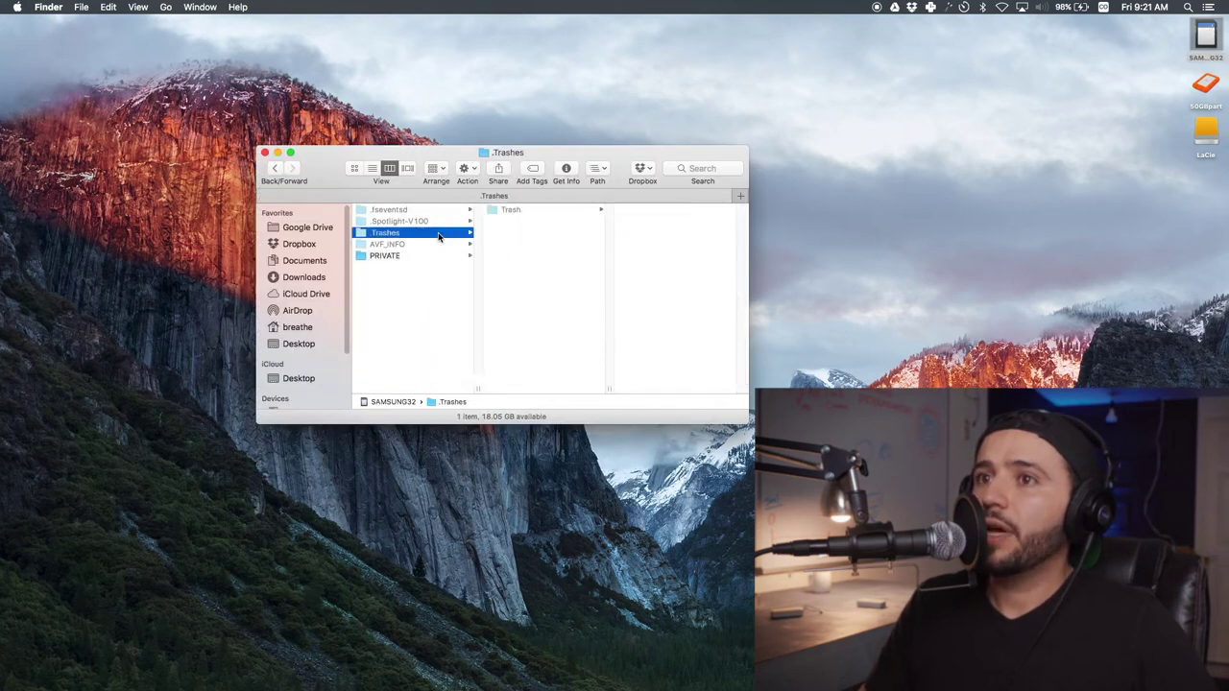
click(499, 211)
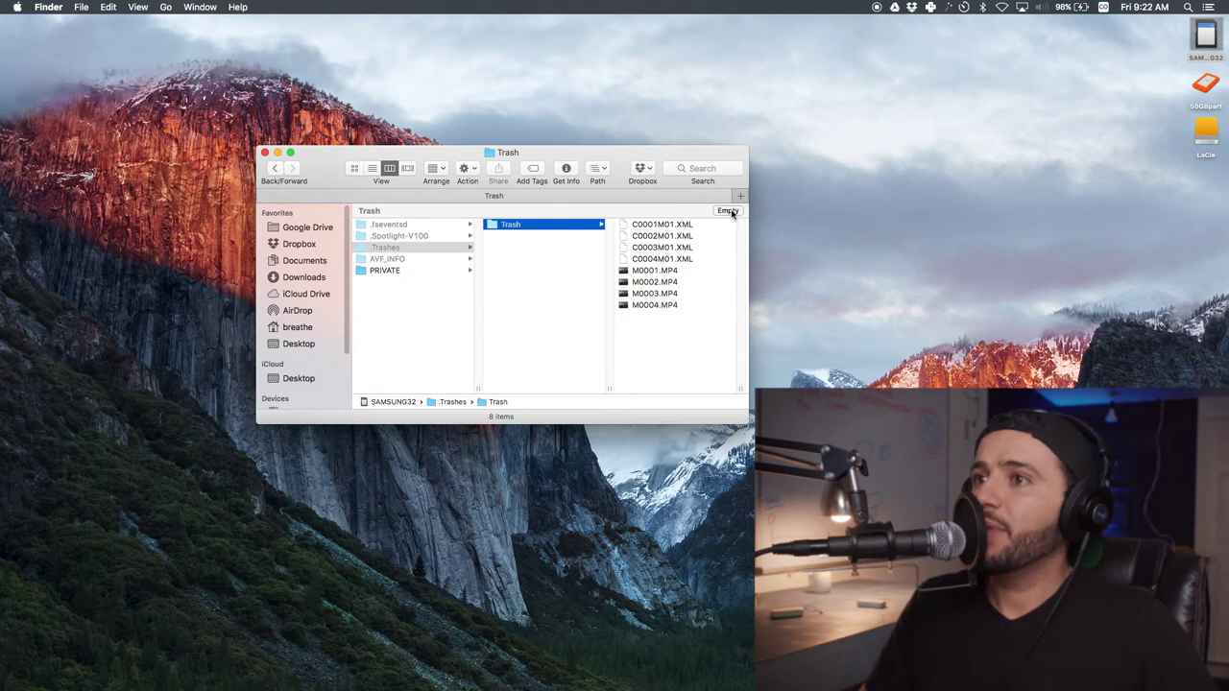
click(728, 211)
click(722, 237)
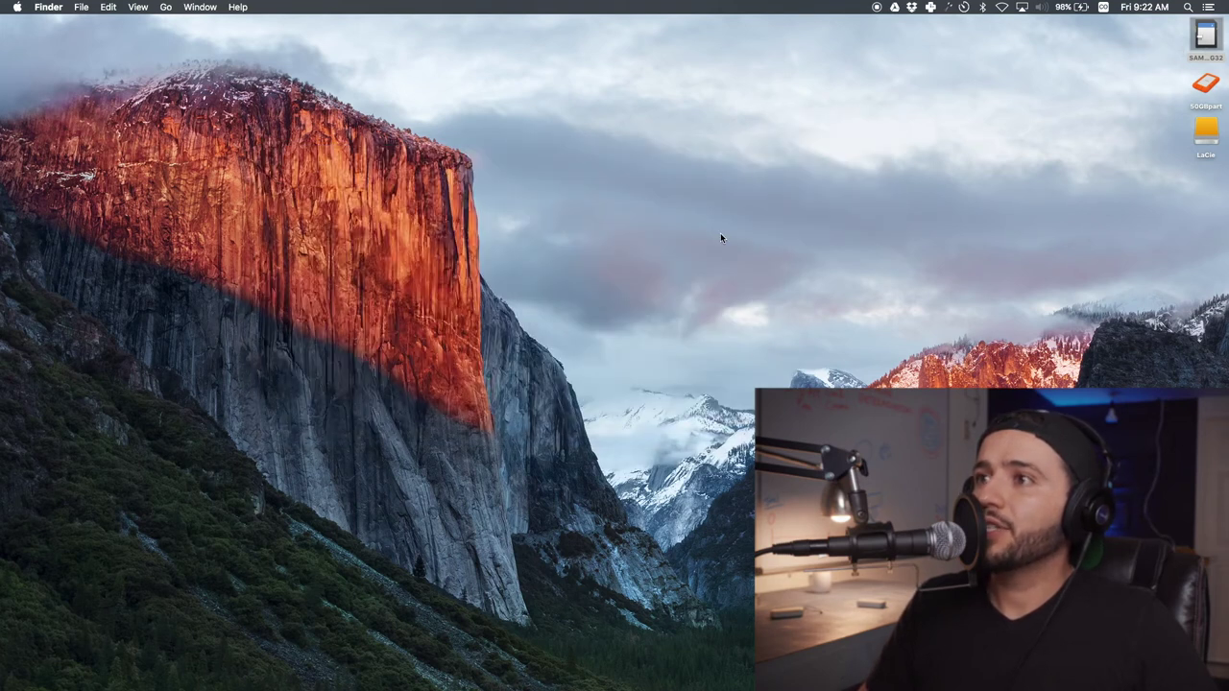
right_click(1199, 41)
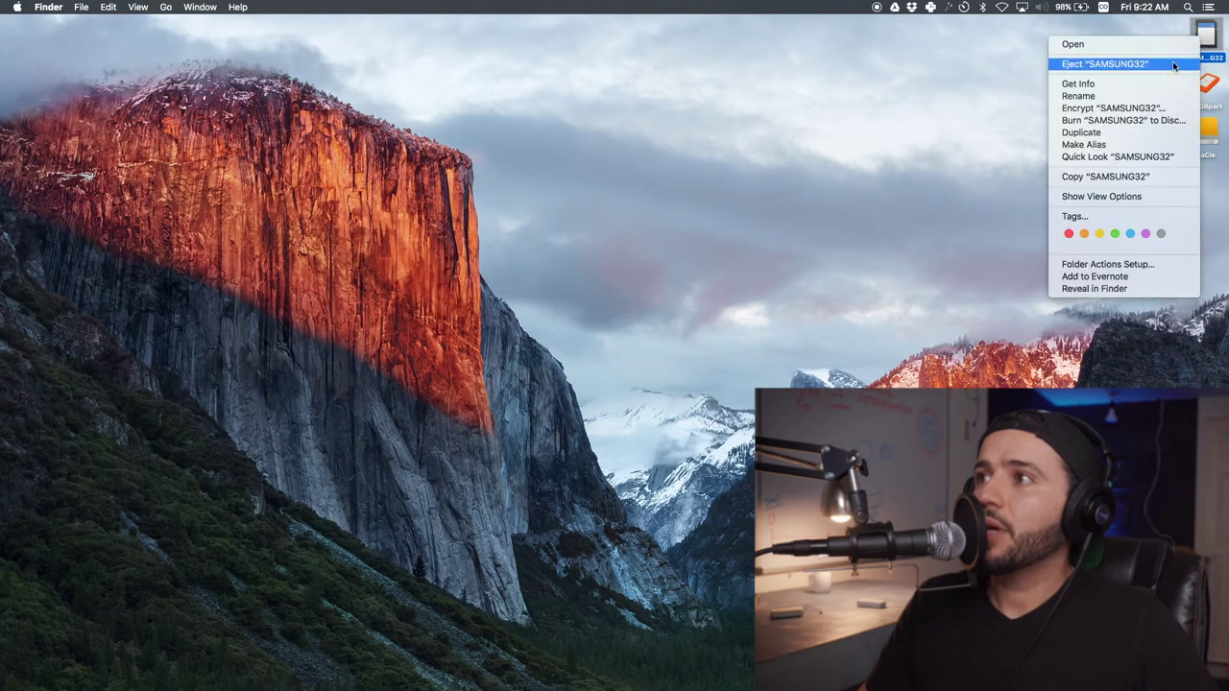
click(1162, 81)
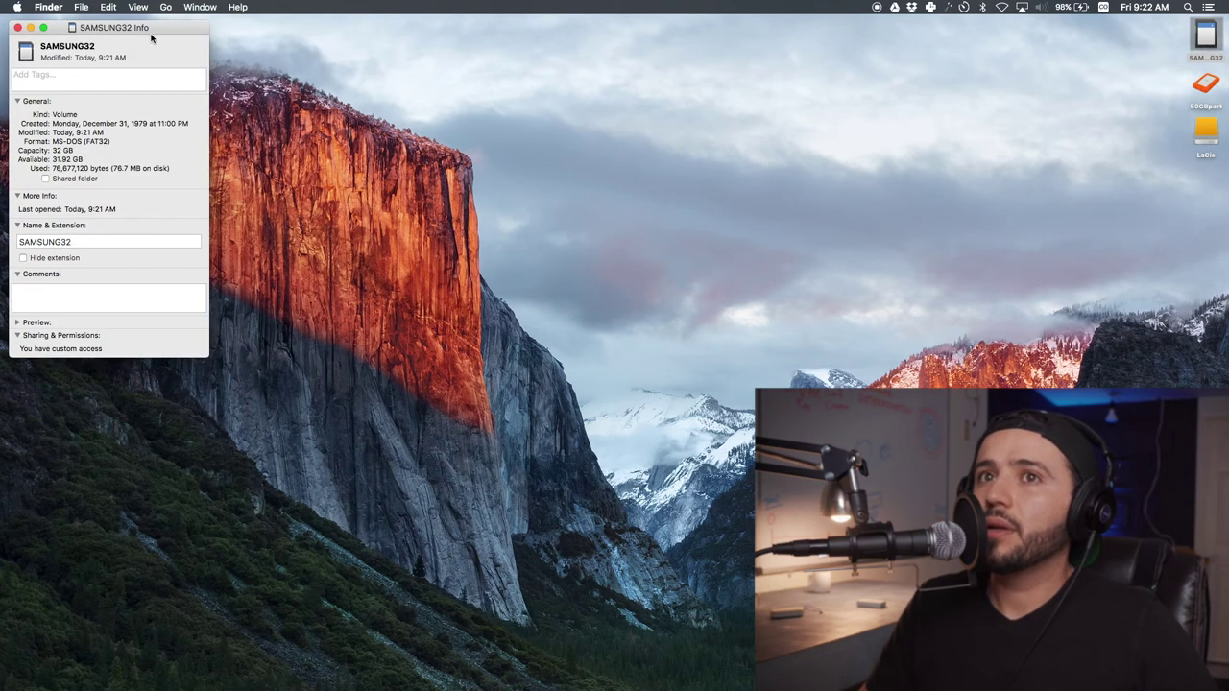
drag(151, 38, 615, 103)
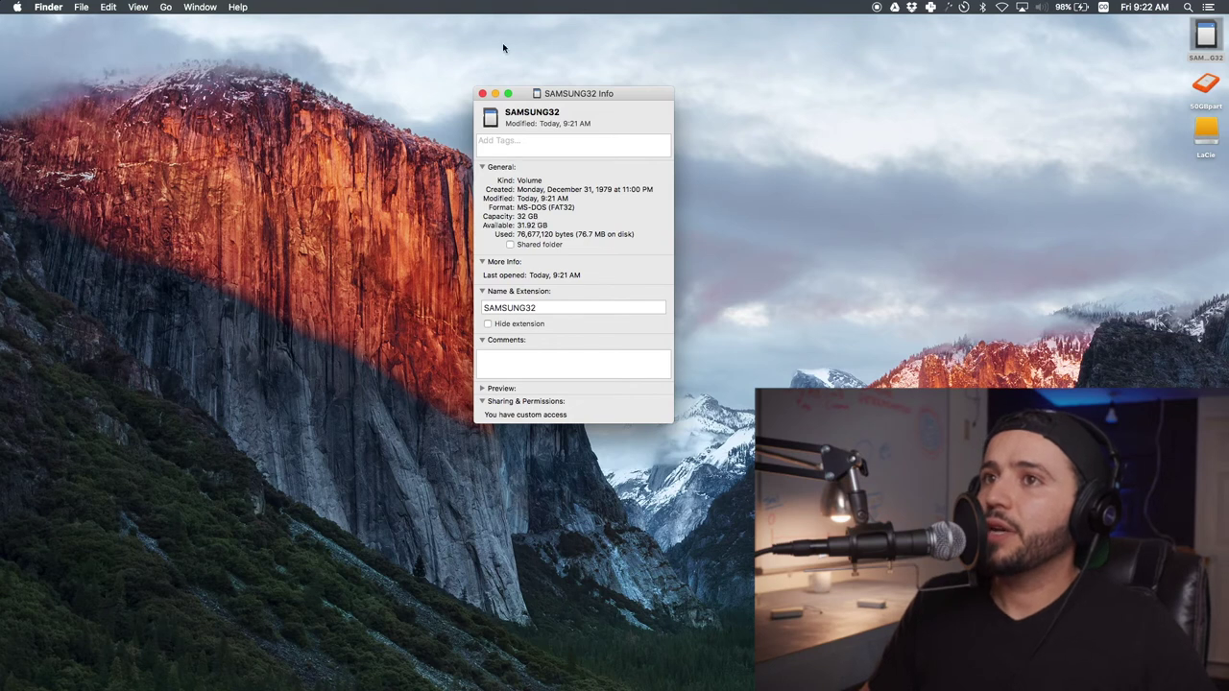
click(482, 94)
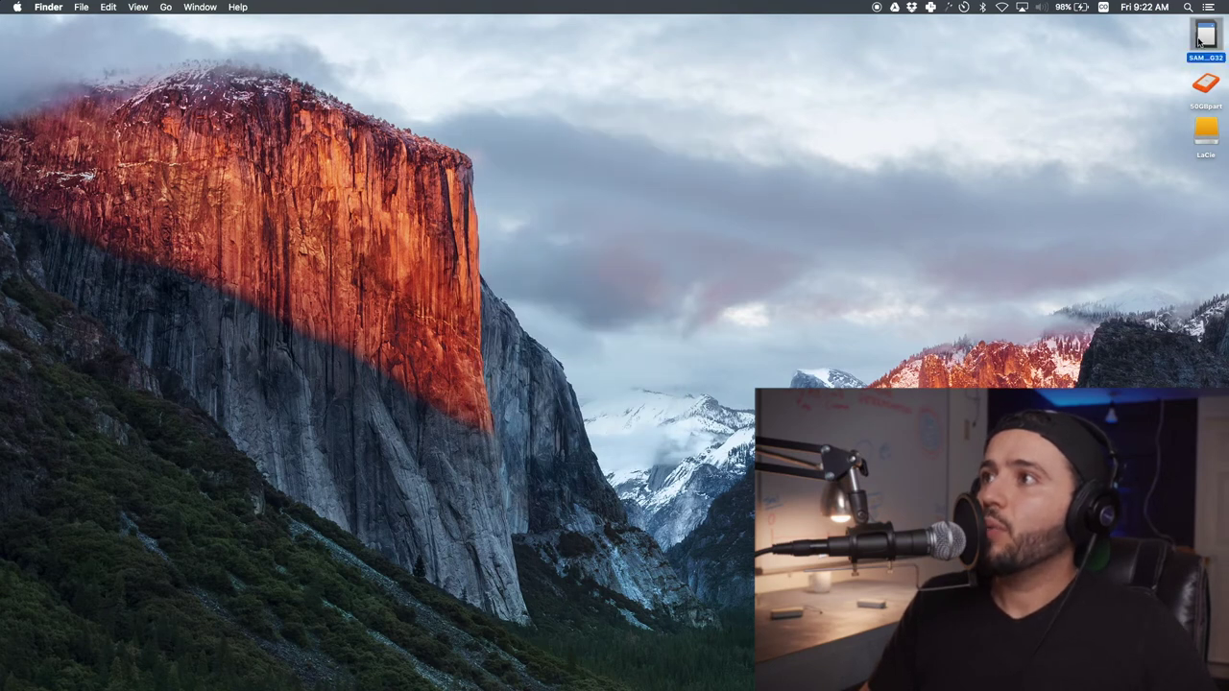
Step: Confirm 50GBpart's .Trashes > Trash shows 0 items with 49.99 GB available, then close the window
double_click(1208, 105)
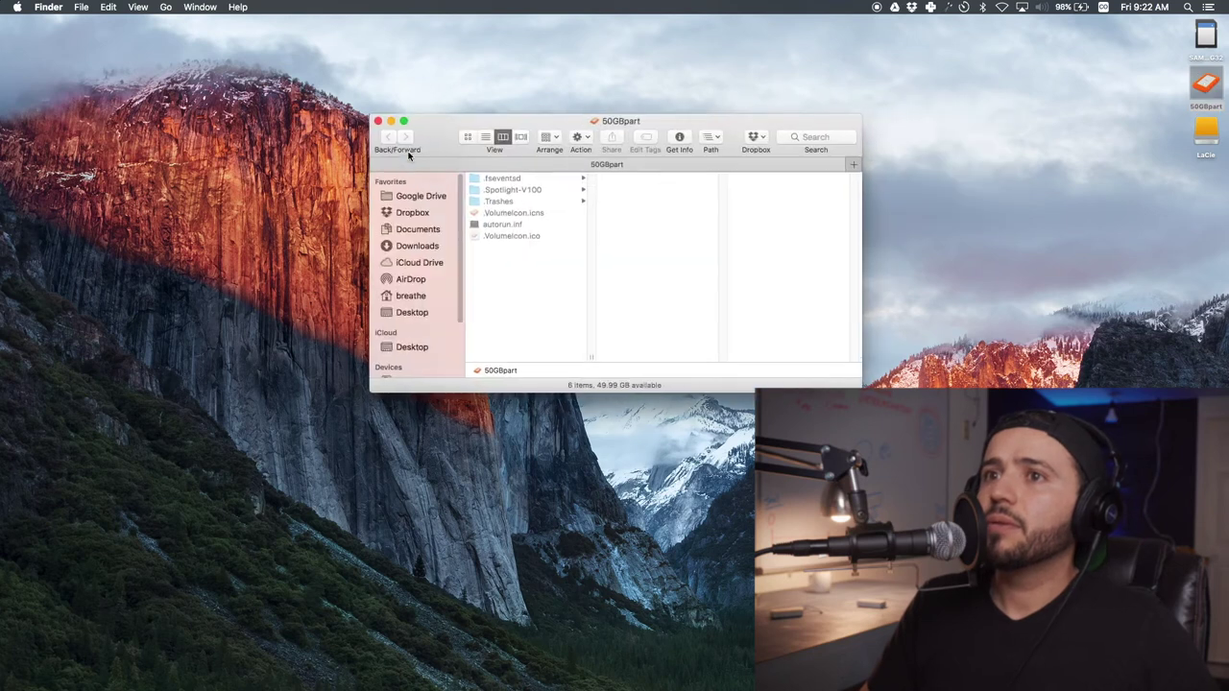
click(531, 201)
shift+click(535, 213)
click(576, 213)
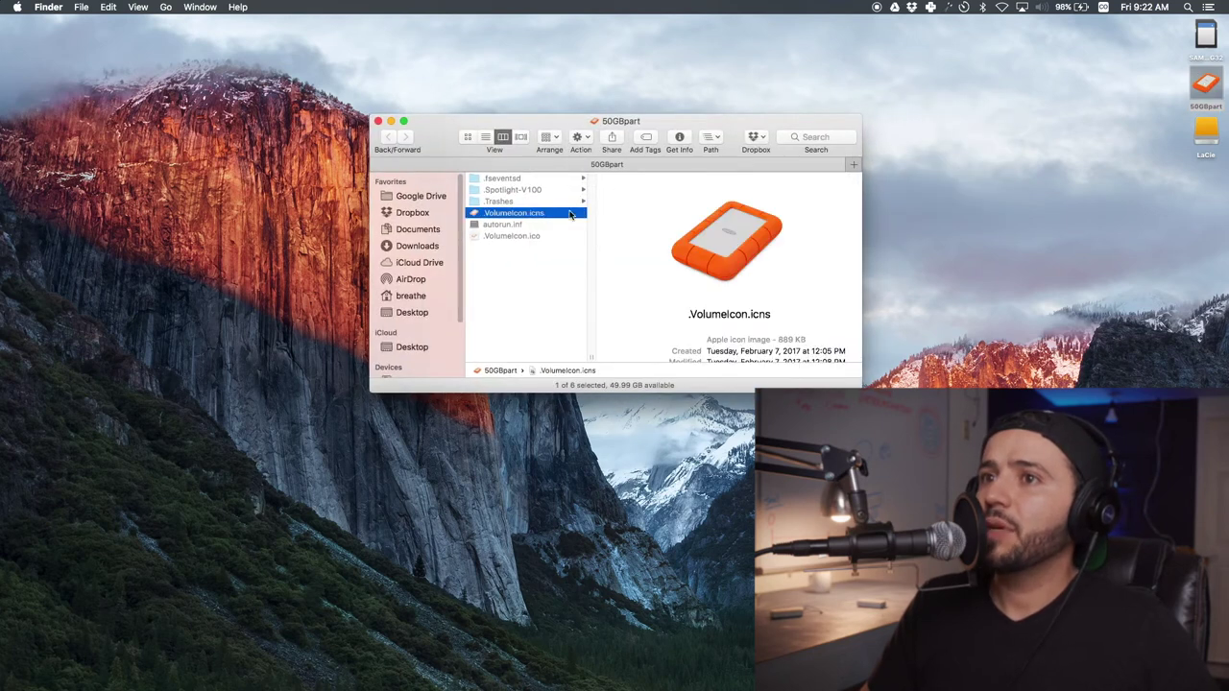
click(572, 201)
click(622, 179)
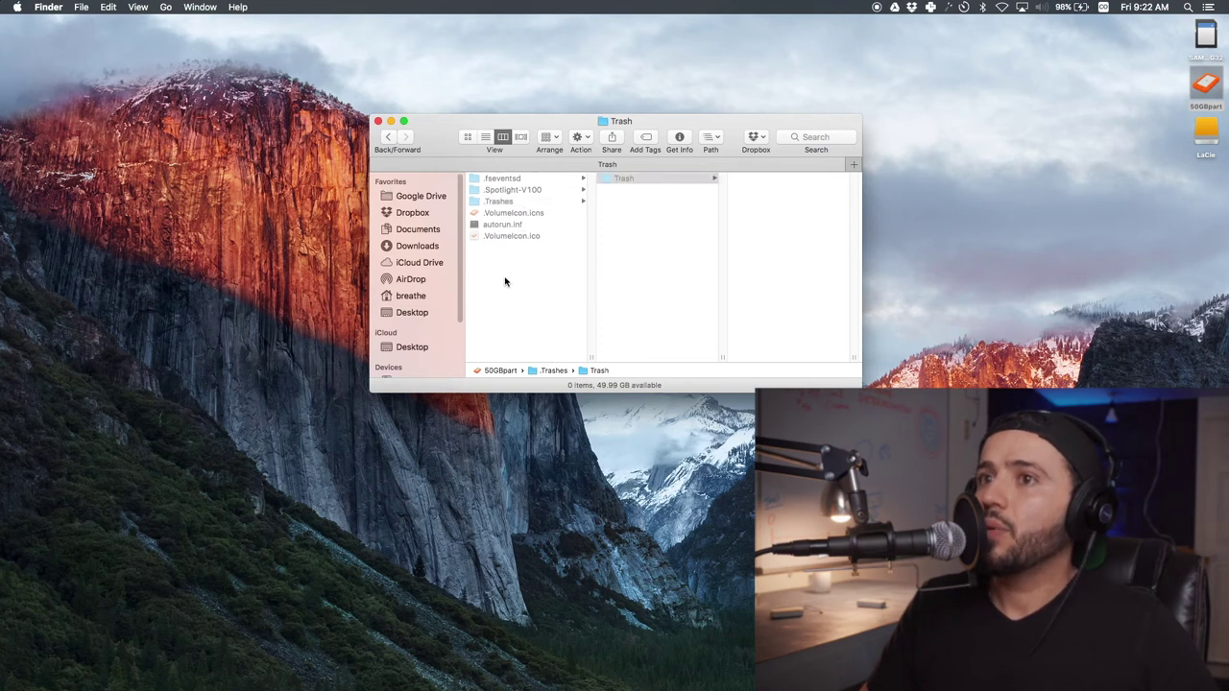
click(516, 200)
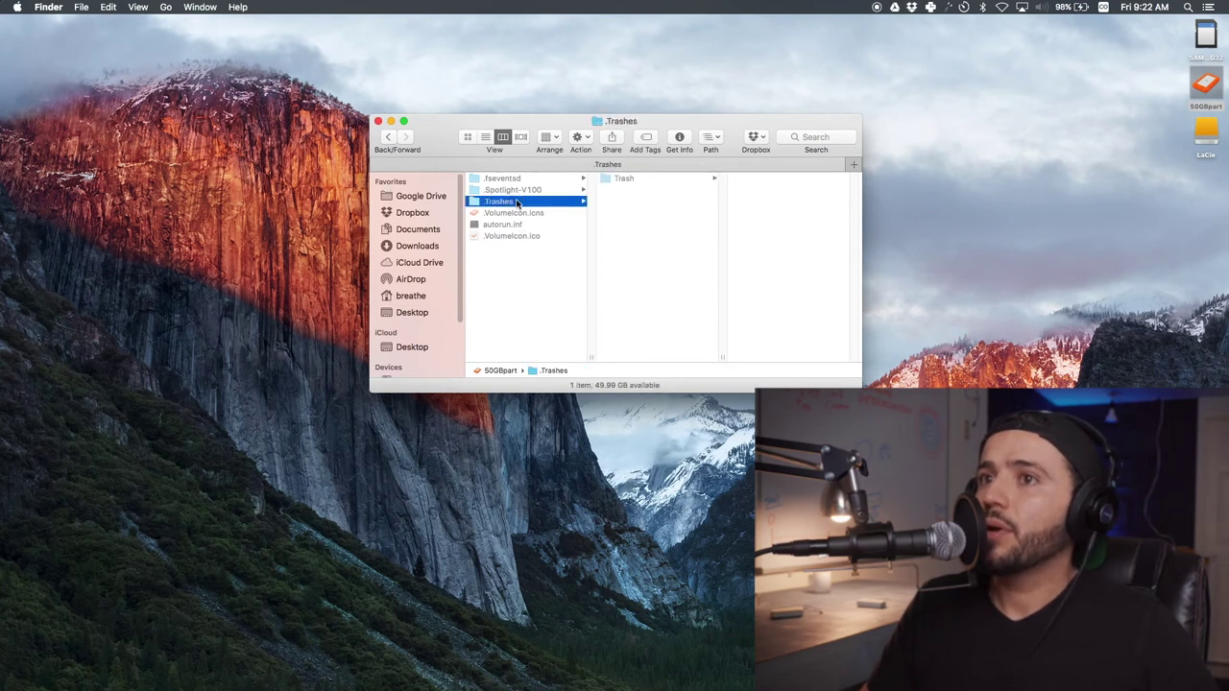
click(671, 178)
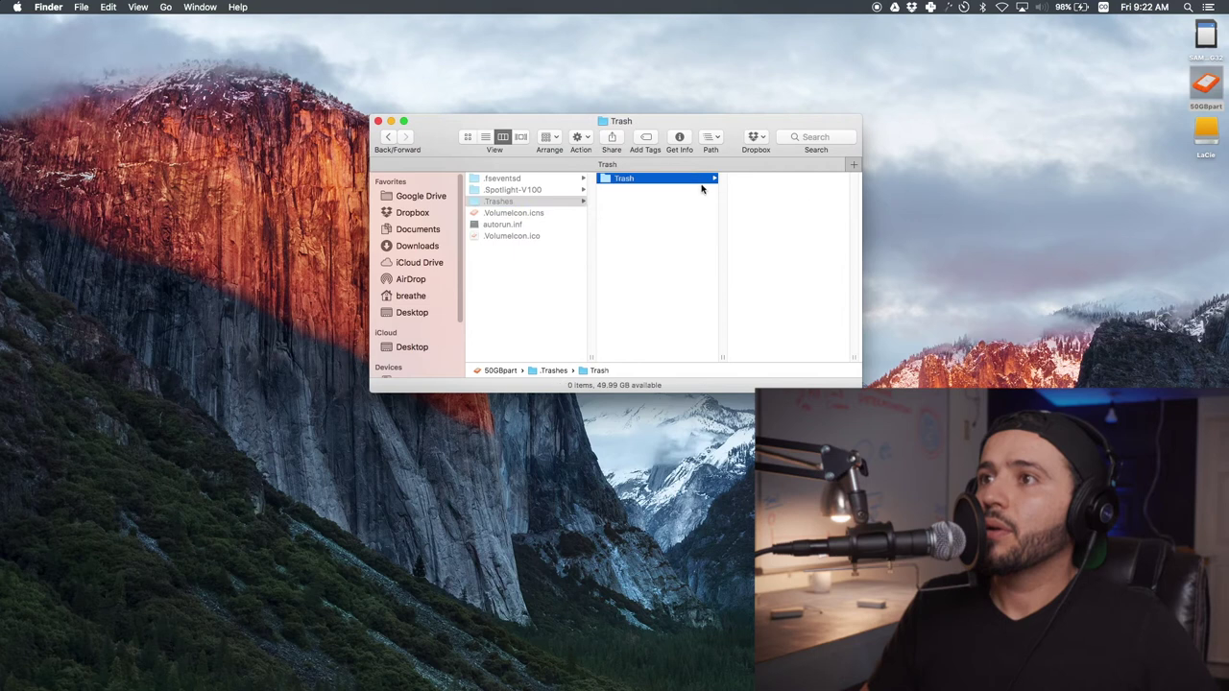
click(378, 121)
right_click(1208, 89)
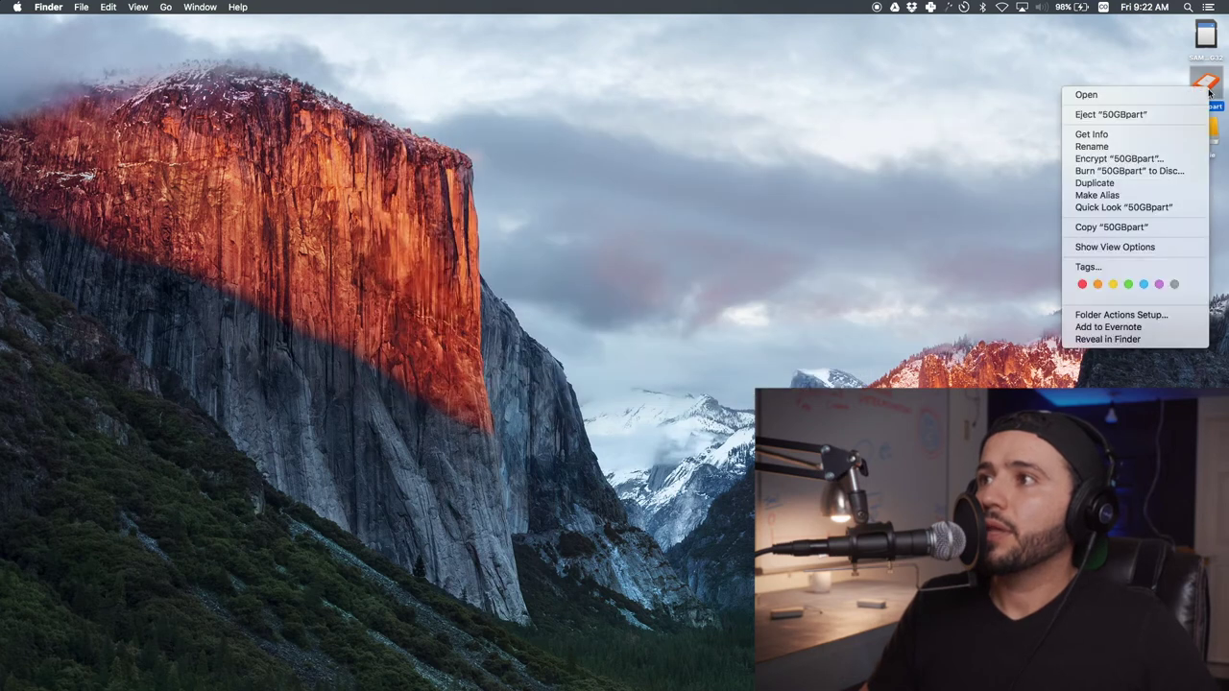
Step: Check 50GBpart's Info (5.1 MB used) and SAMSUNG32's empty hidden Trash, then close both windows
click(1157, 133)
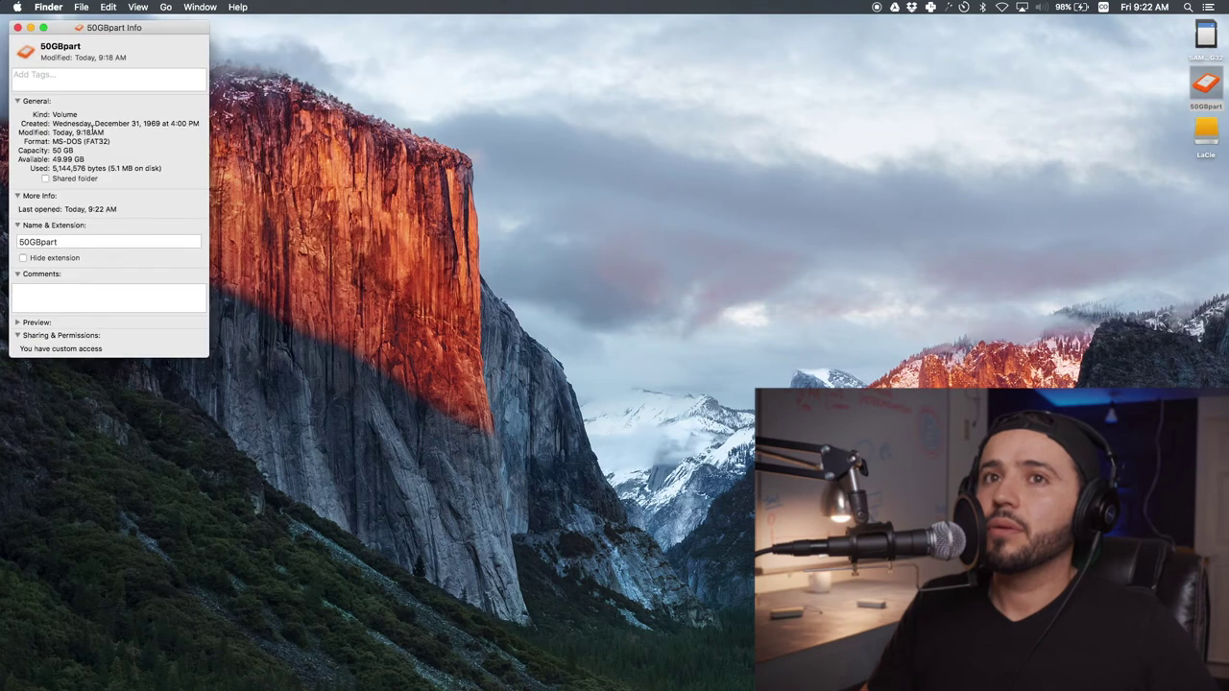
drag(187, 36, 627, 119)
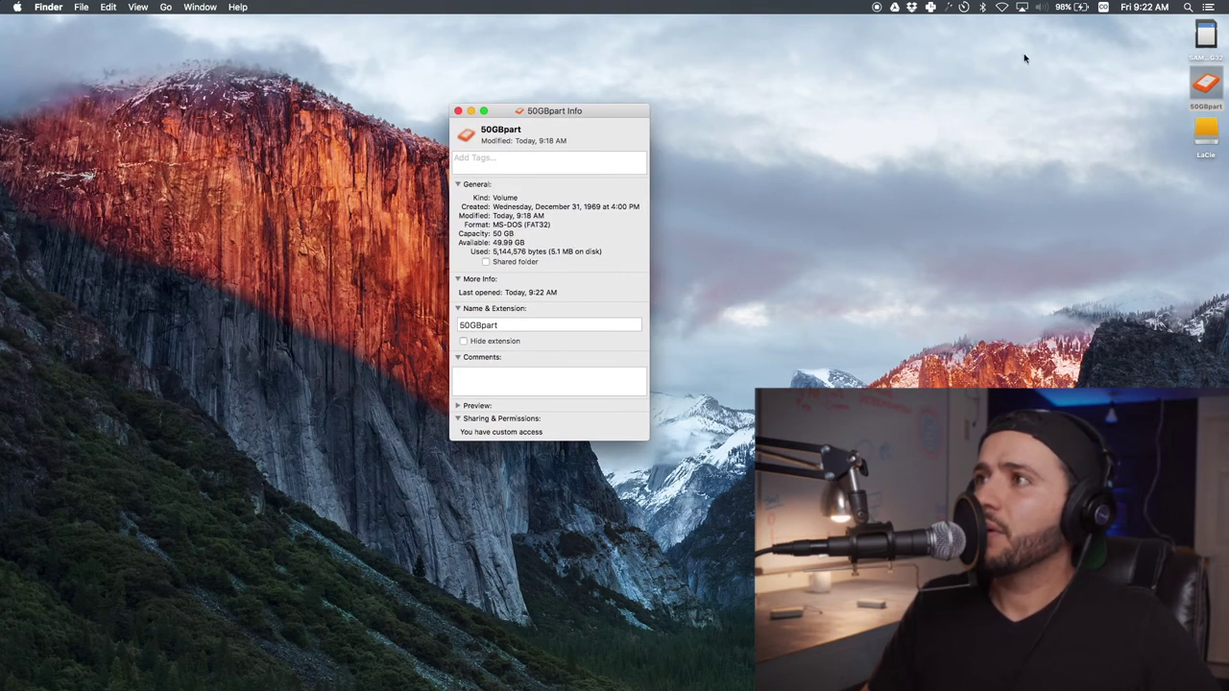
double_click(1208, 36)
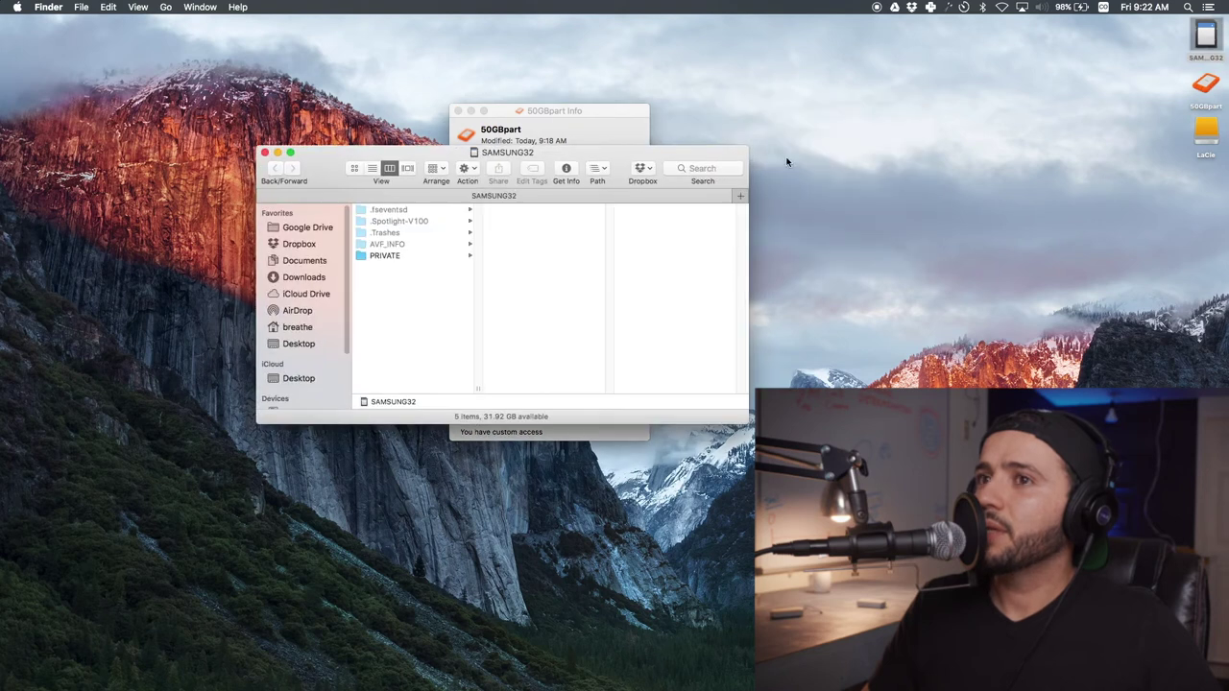
click(389, 233)
click(541, 207)
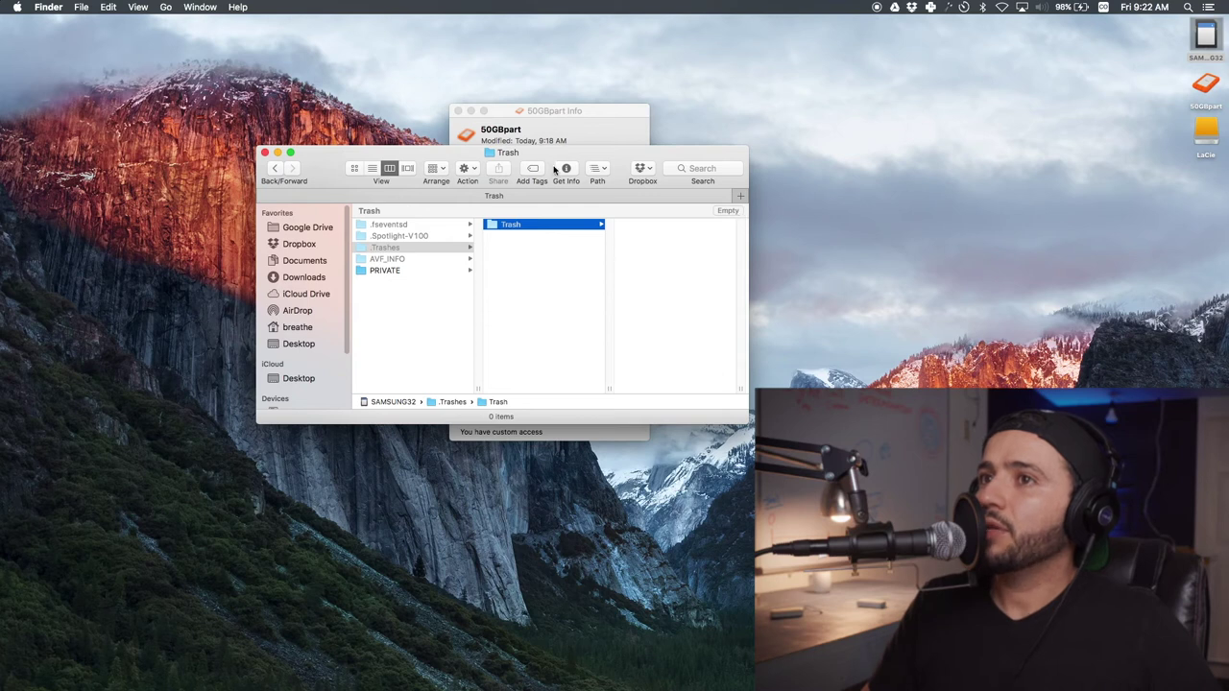
drag(557, 173, 535, 429)
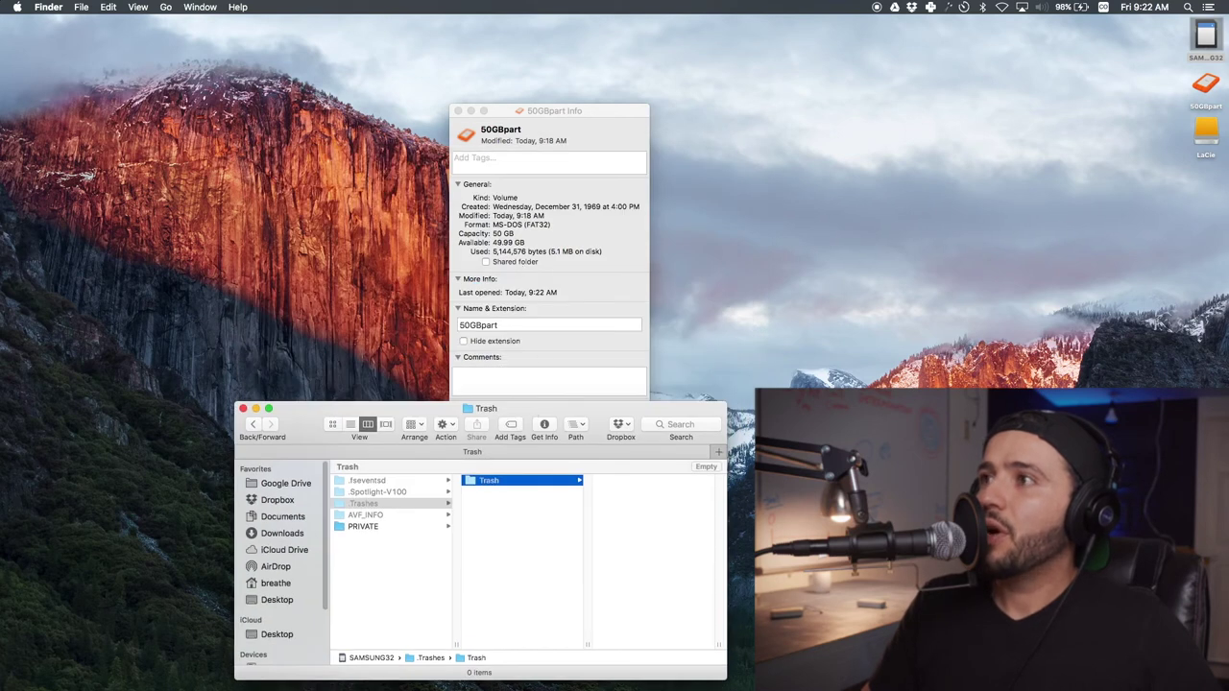
click(1206, 89)
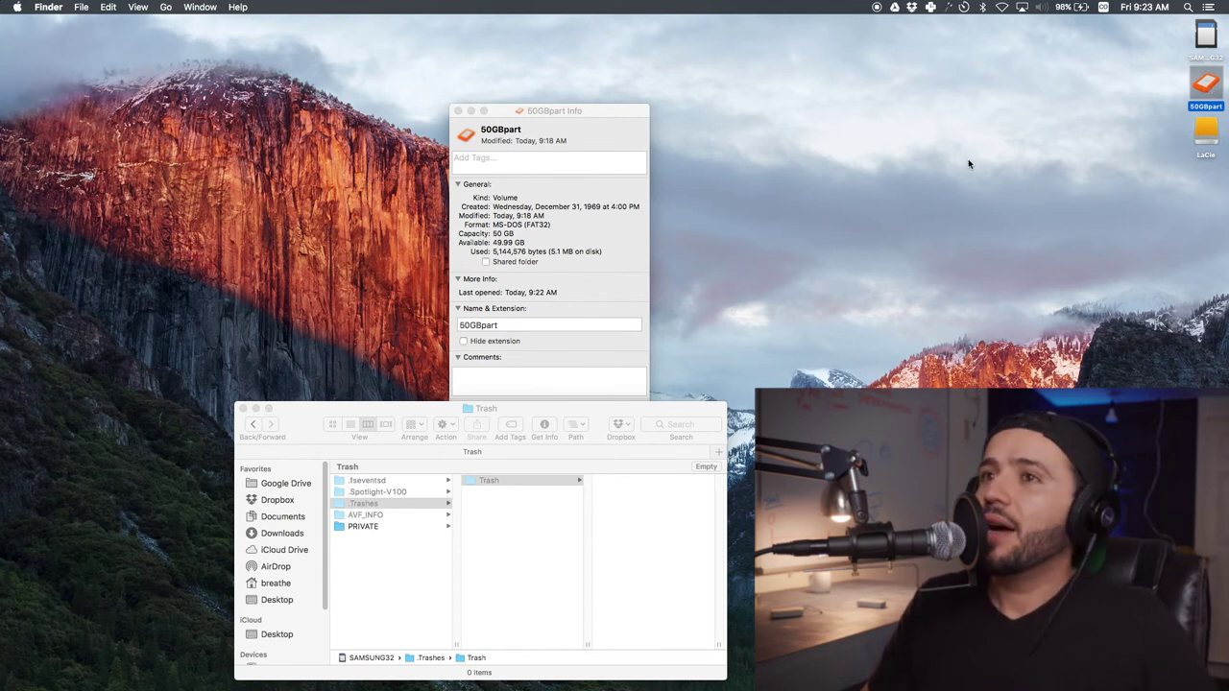
drag(602, 411, 755, 134)
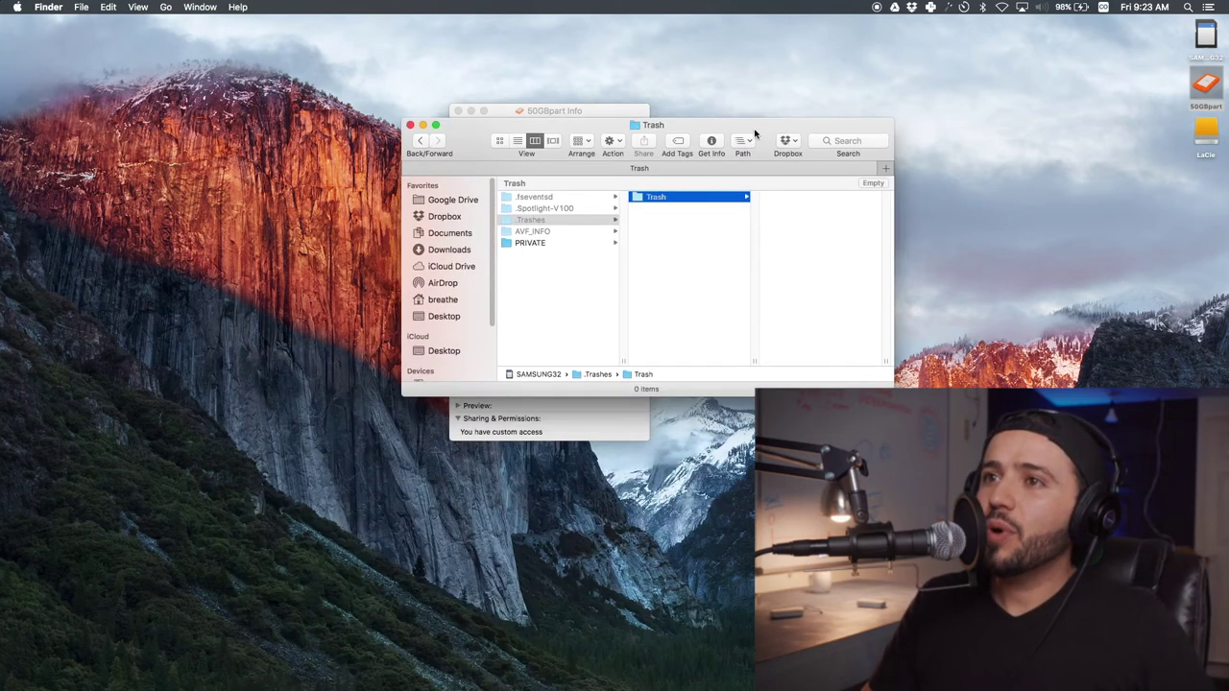
click(410, 128)
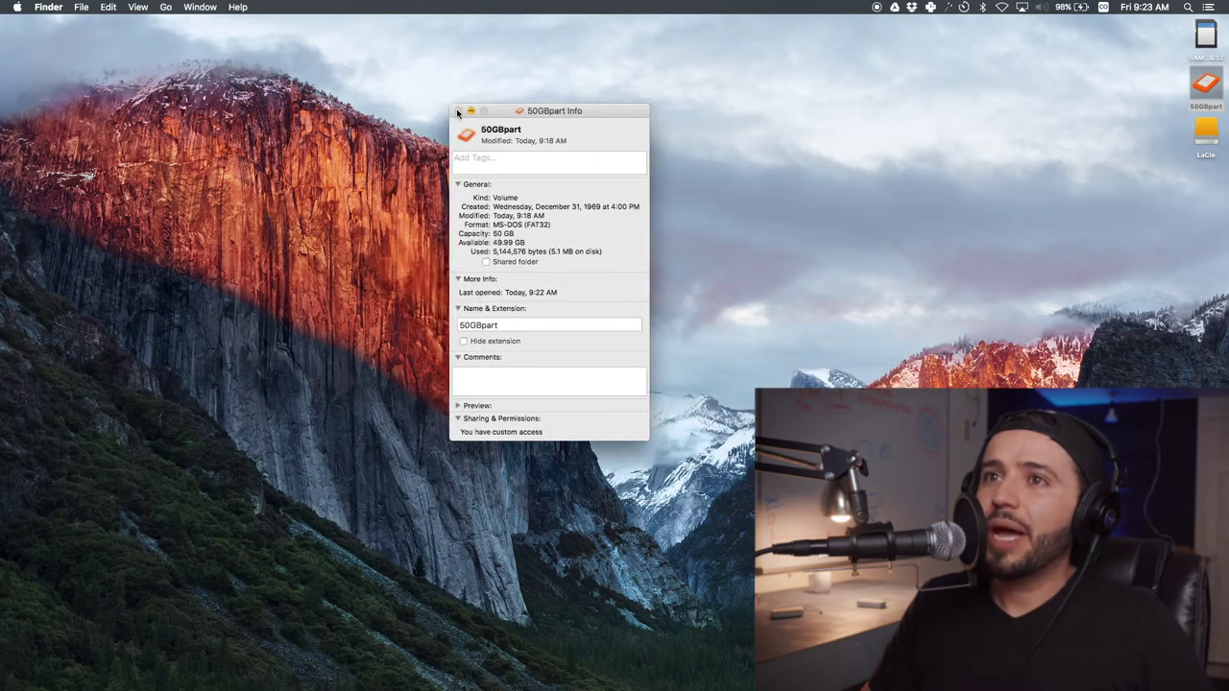
click(458, 110)
Step: Launch DaisyDisk from Launchpad and scan the 50GBpart drive
click(17, 74)
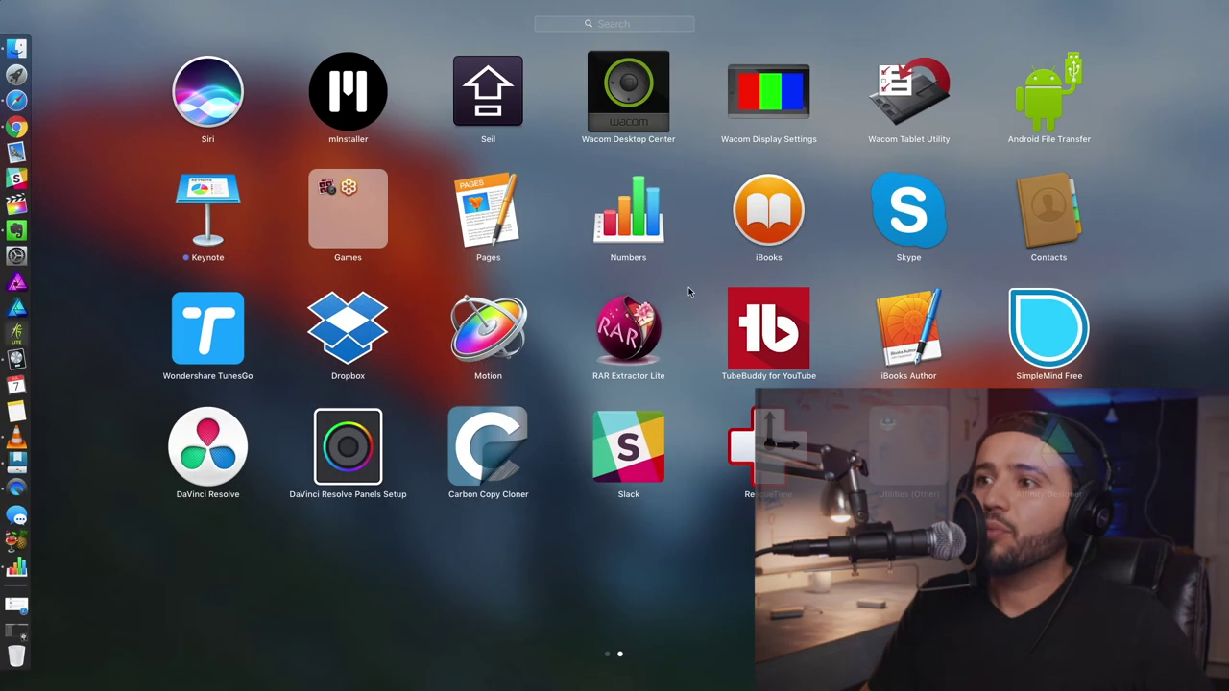
scroll(1217, 614, left, 2)
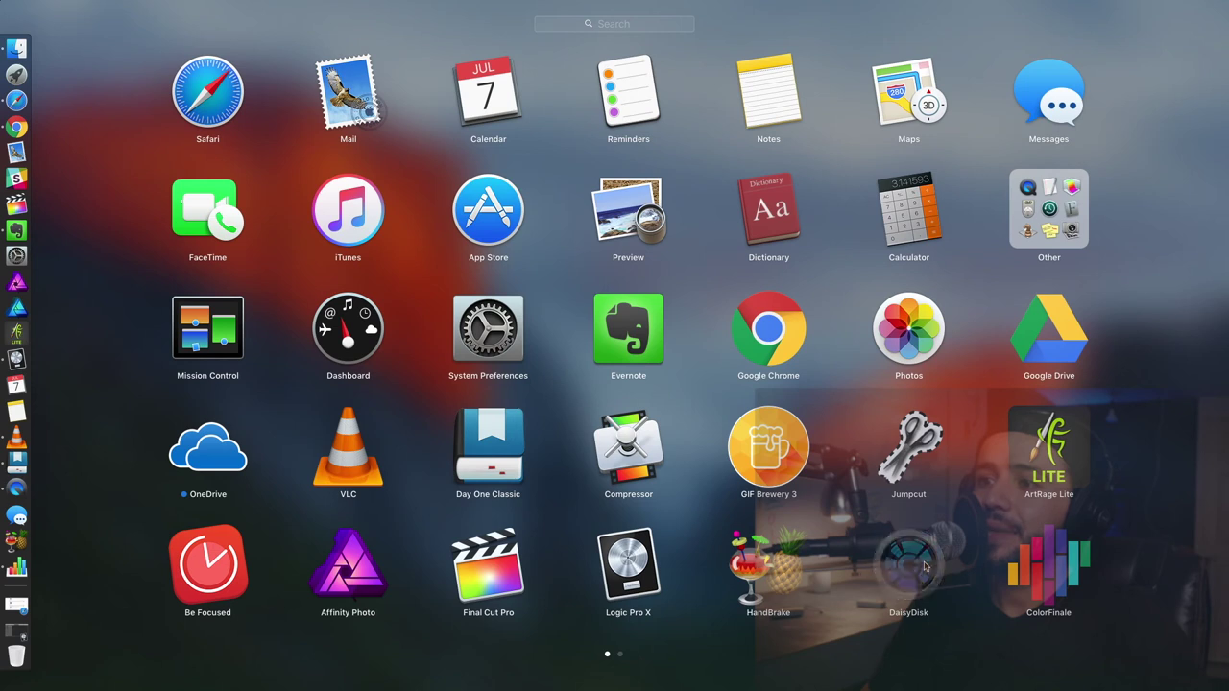
click(905, 562)
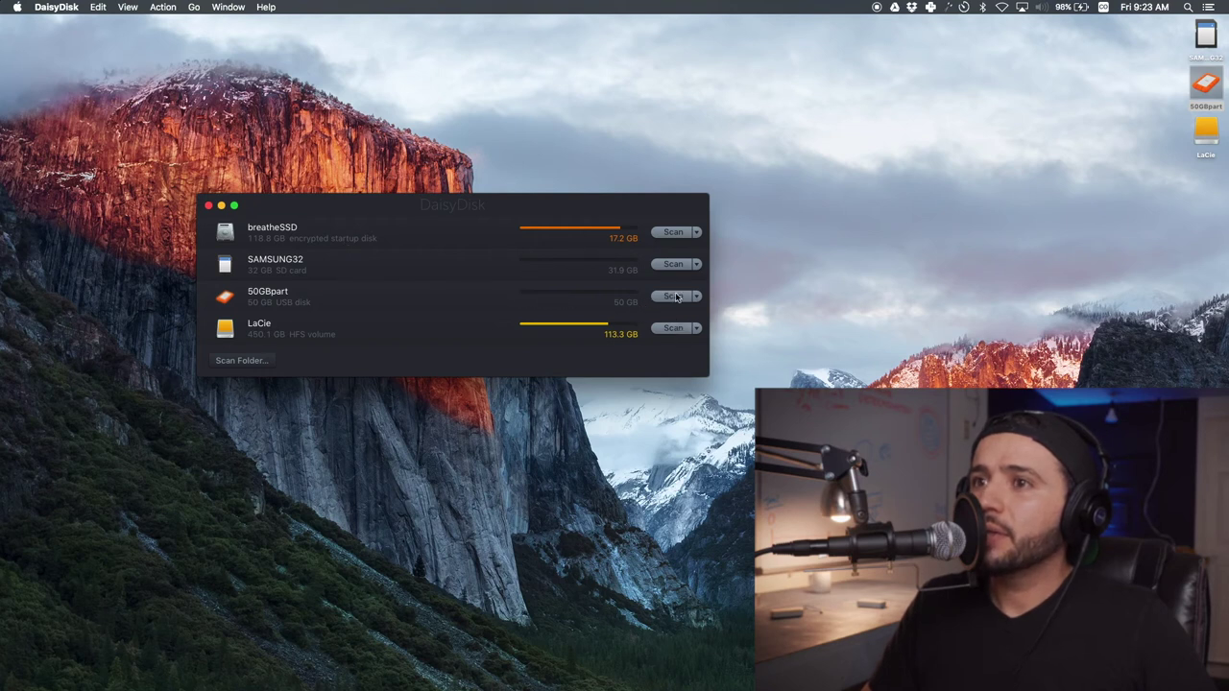
click(673, 297)
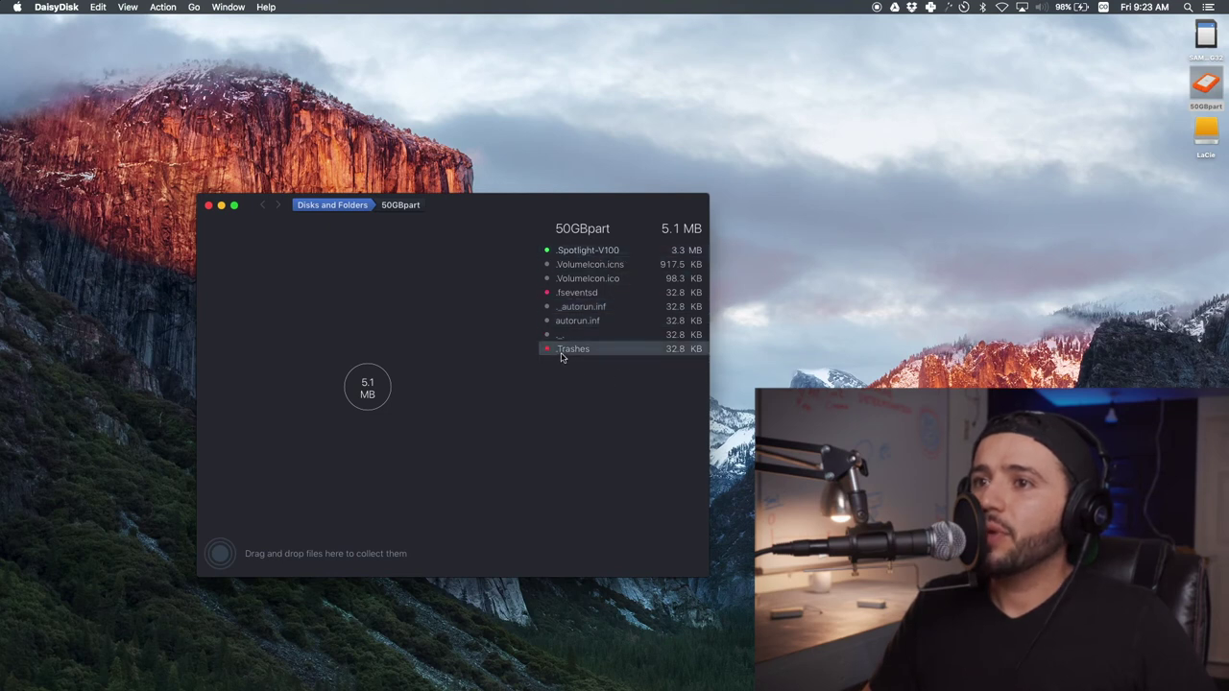
Step: Collect the Trash folder from 50GBpart's .Trashes and delete it
click(635, 353)
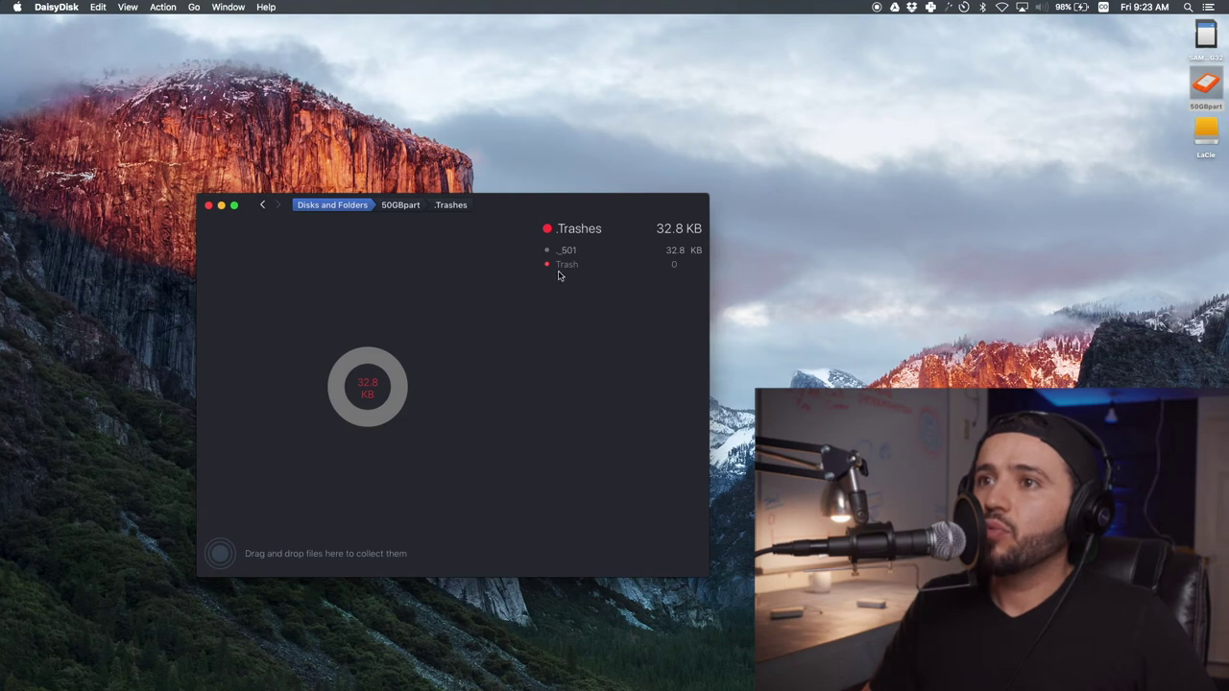
drag(565, 266, 222, 550)
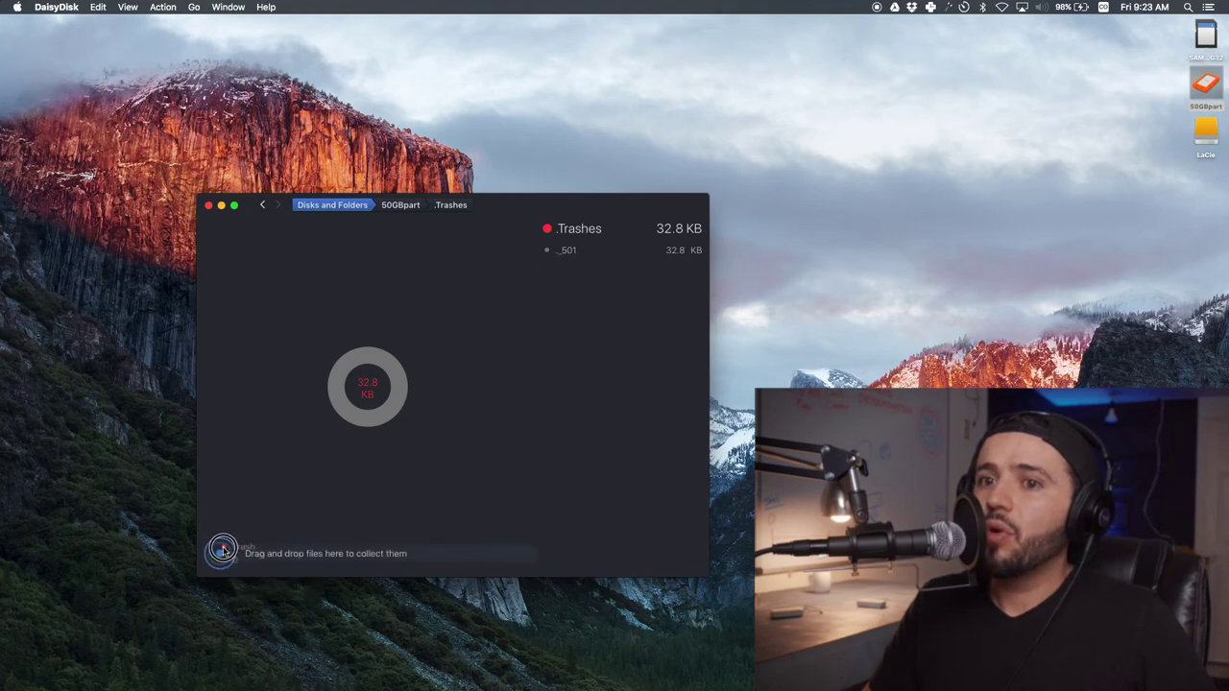
click(512, 554)
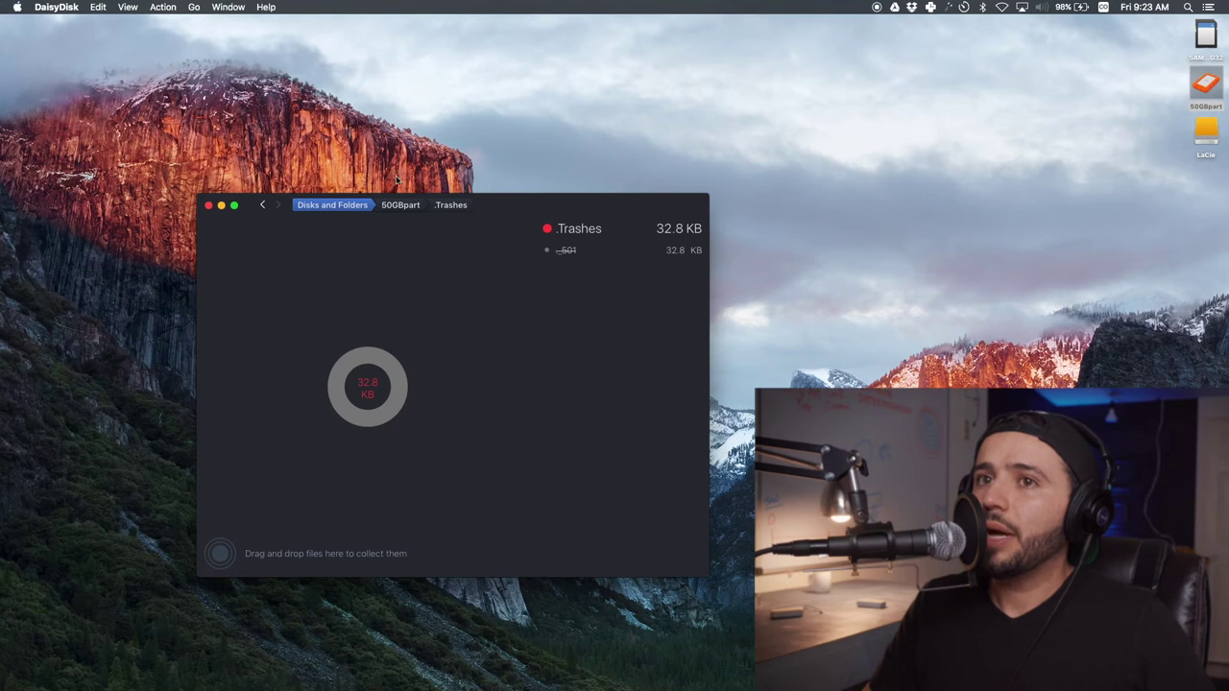
click(263, 205)
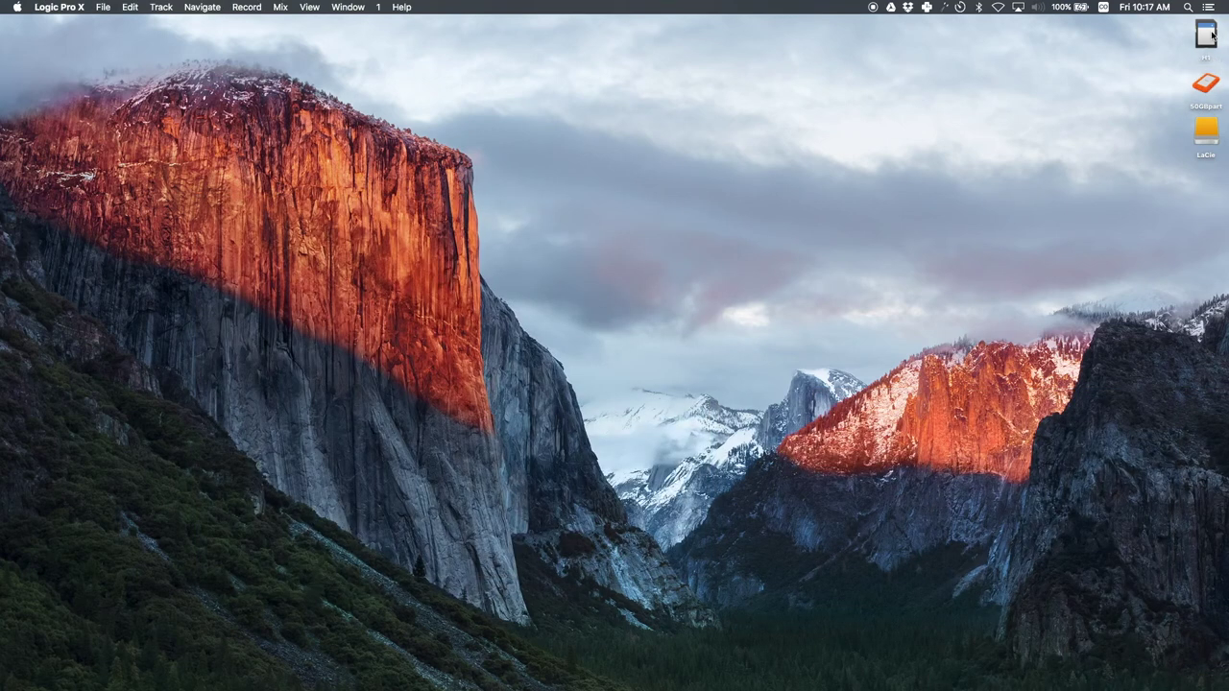
Step: Open the H1 card's hidden .Trashes > Trash, showing eight ZOOM WAV files, then close the window
double_click(1206, 37)
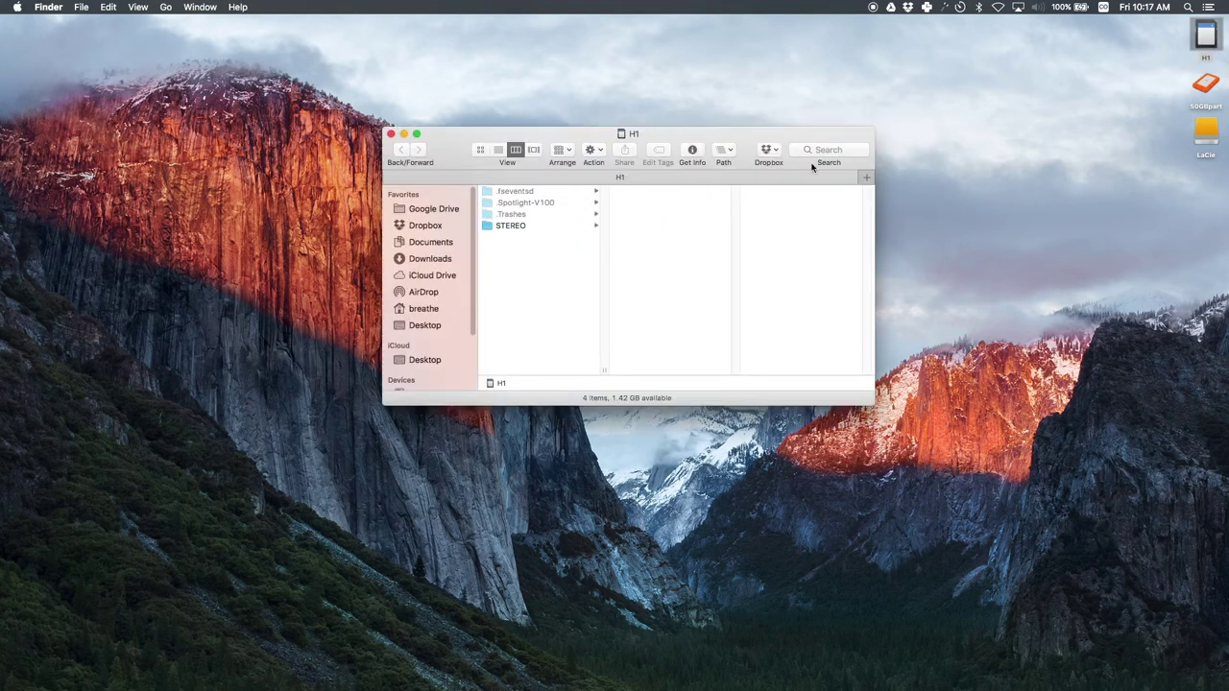
click(543, 214)
click(662, 193)
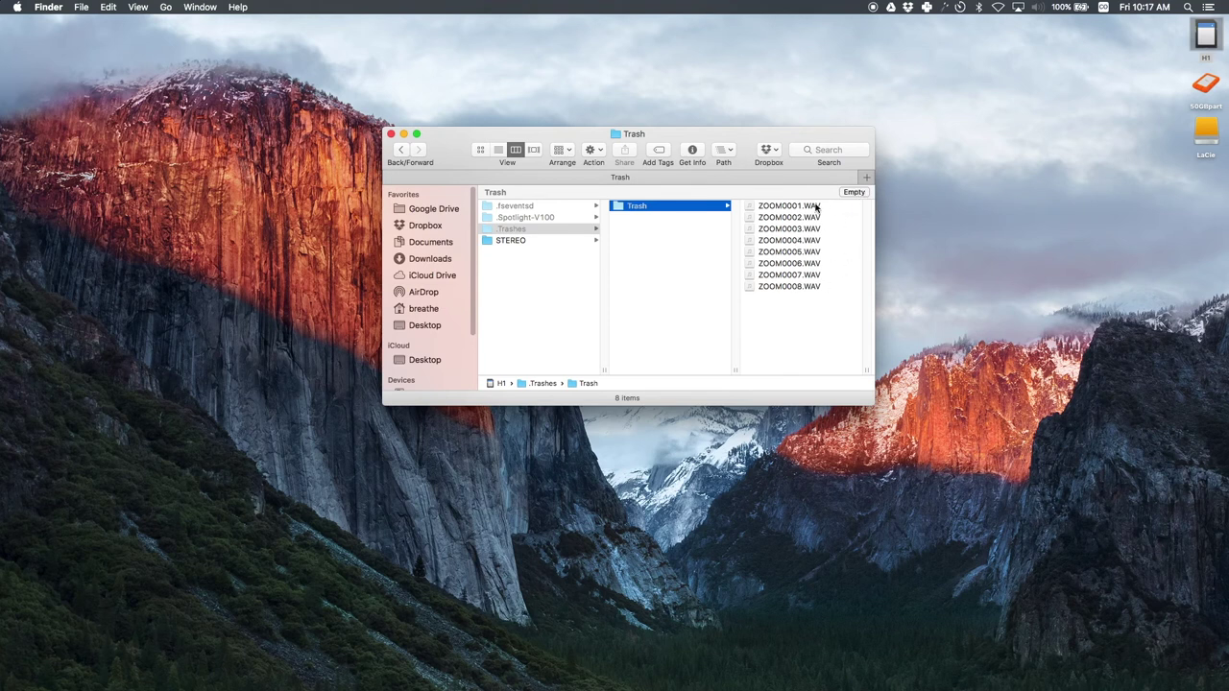
click(390, 134)
Step: Launch DaisyDisk from Launchpad and scan the H1 card
mouse_move(15, 96)
click(16, 72)
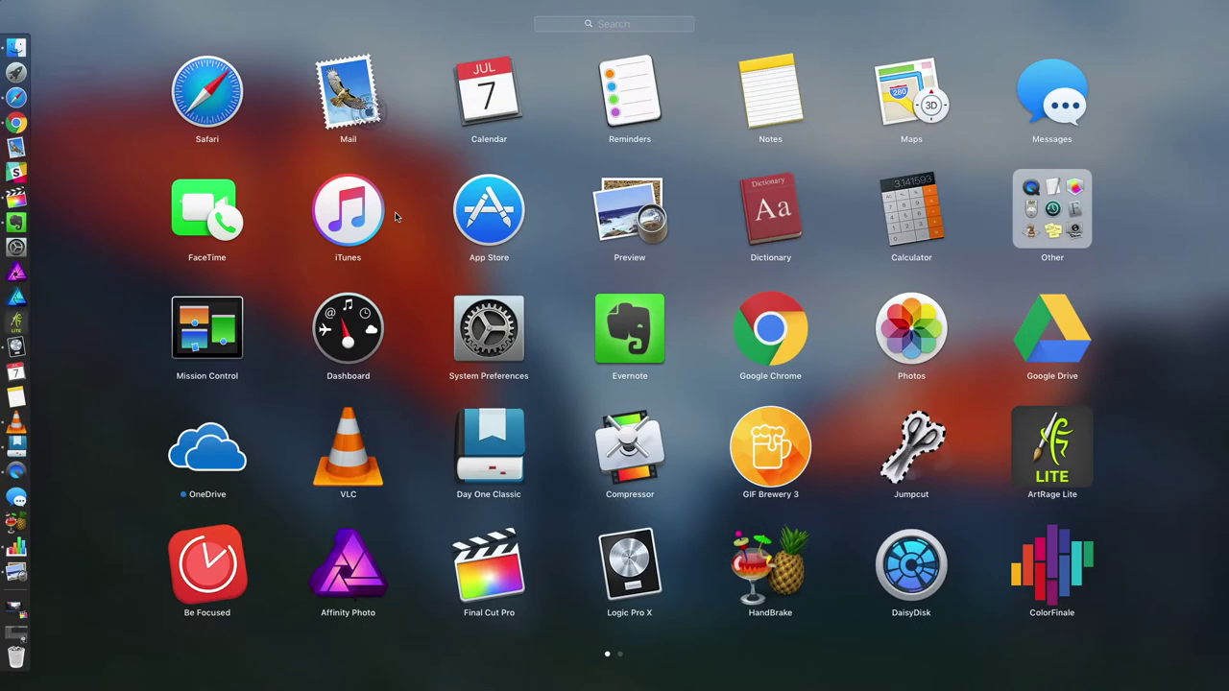
click(911, 567)
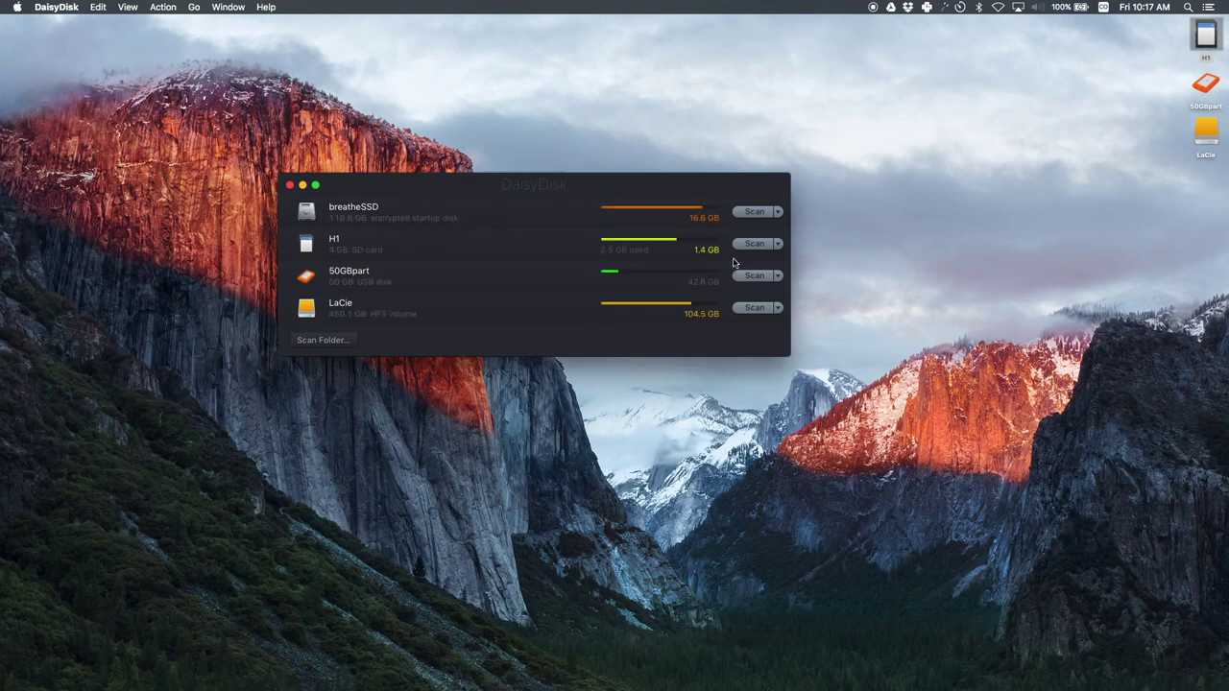
click(763, 246)
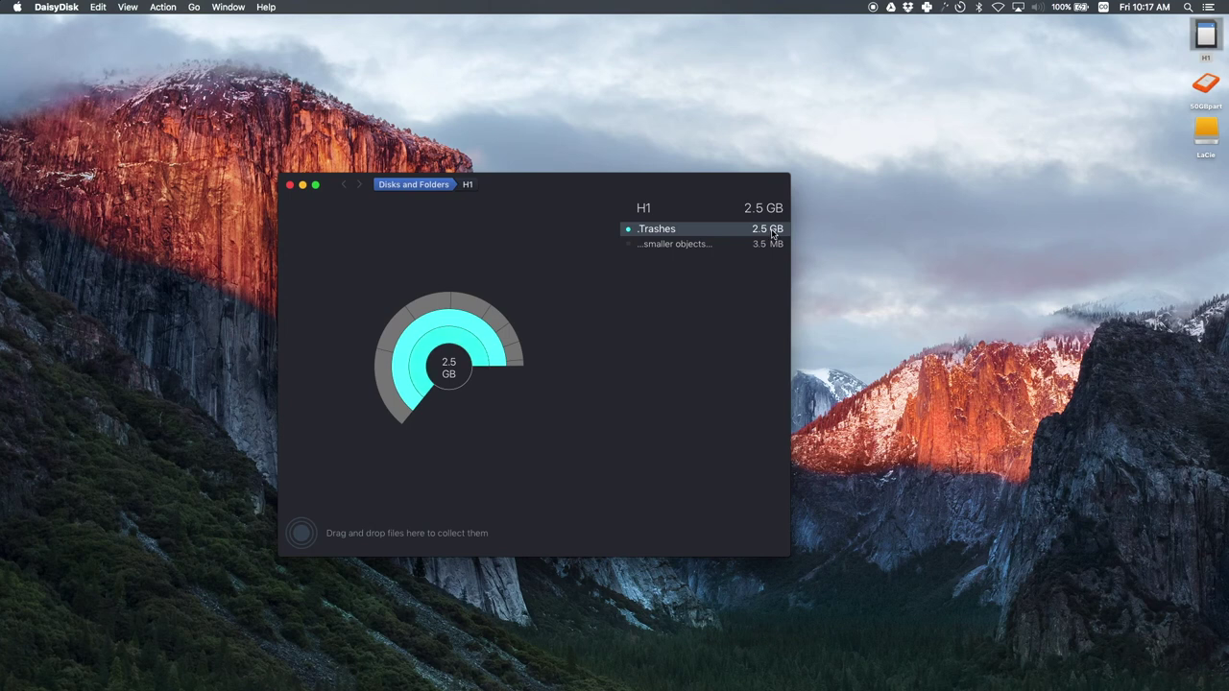
Step: Collect the 2.5 GB Trash folder from H1's .Trashes and delete it
click(678, 230)
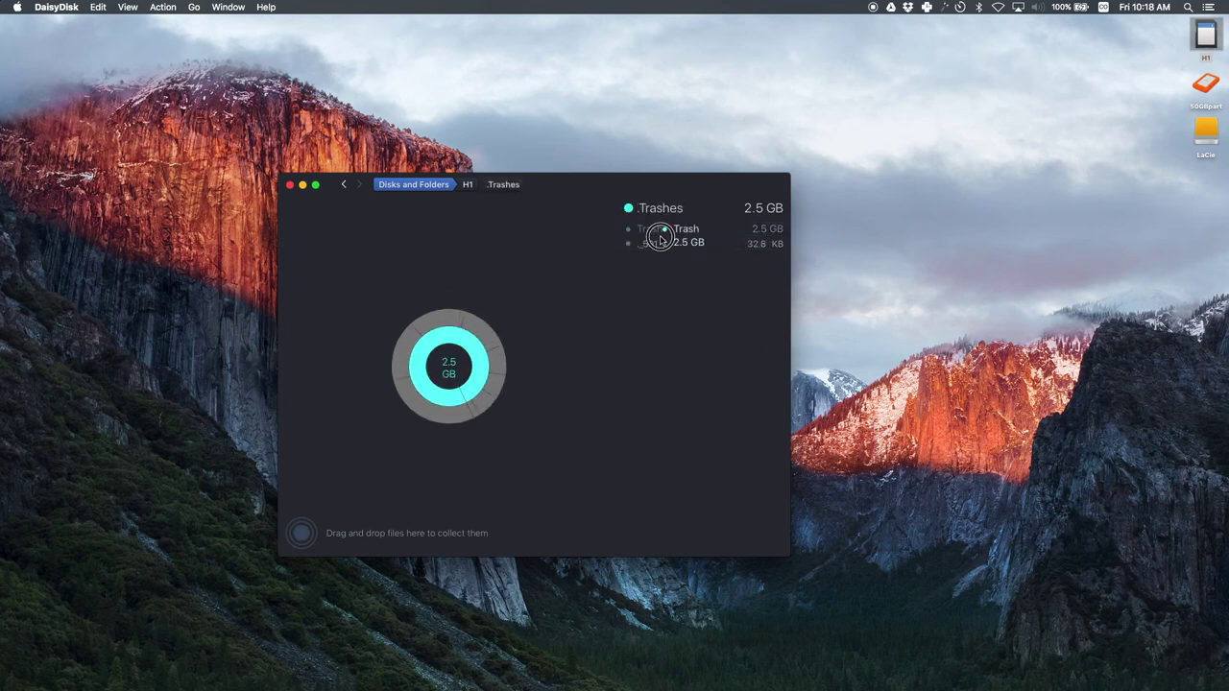
drag(660, 240, 303, 539)
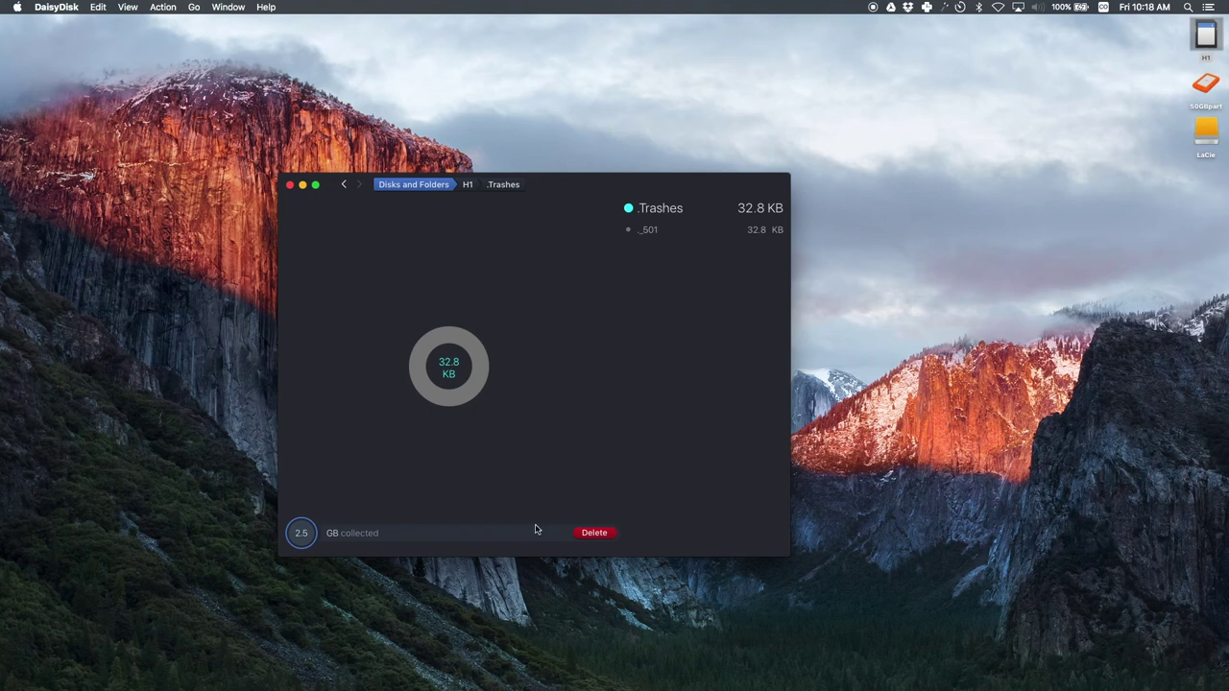
click(596, 534)
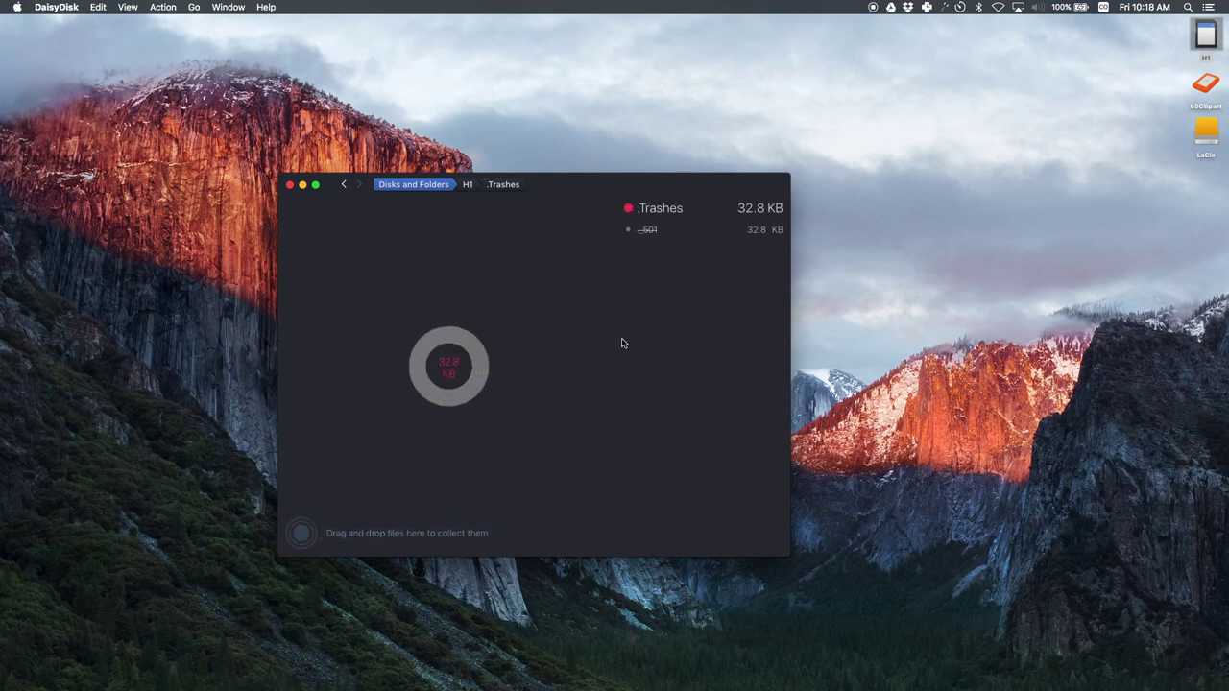
Step: Go back up from .Trashes to the H1 card overview, now showing 4.2 MB total
click(468, 184)
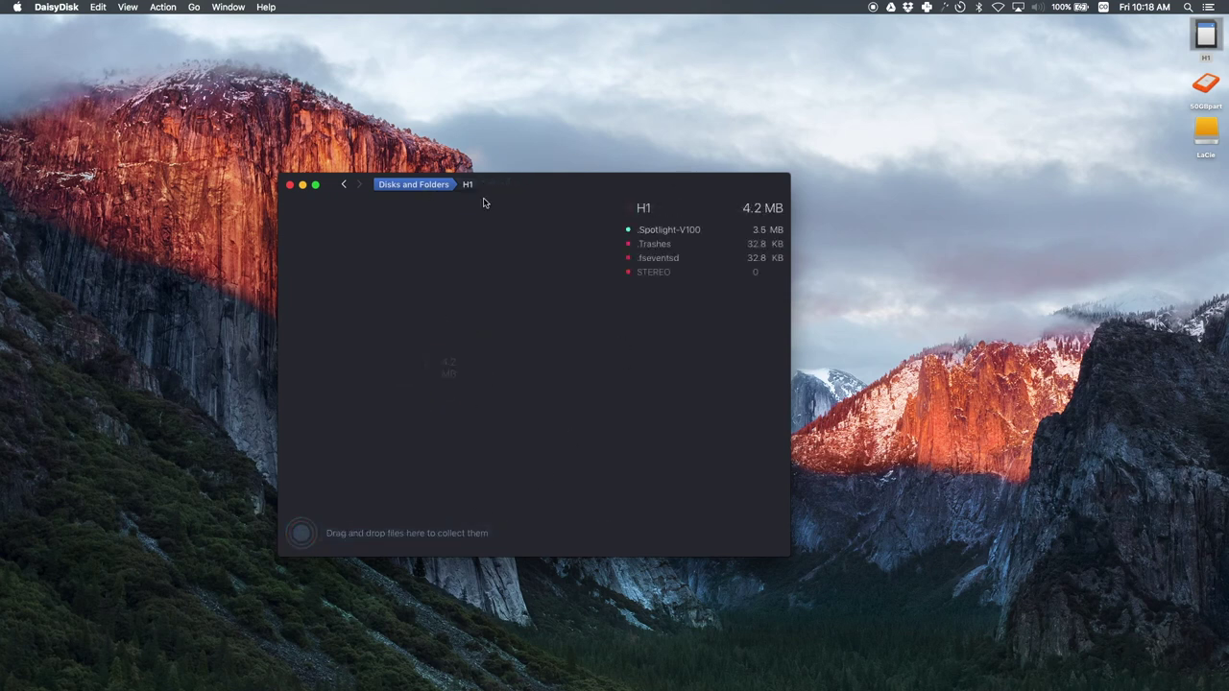